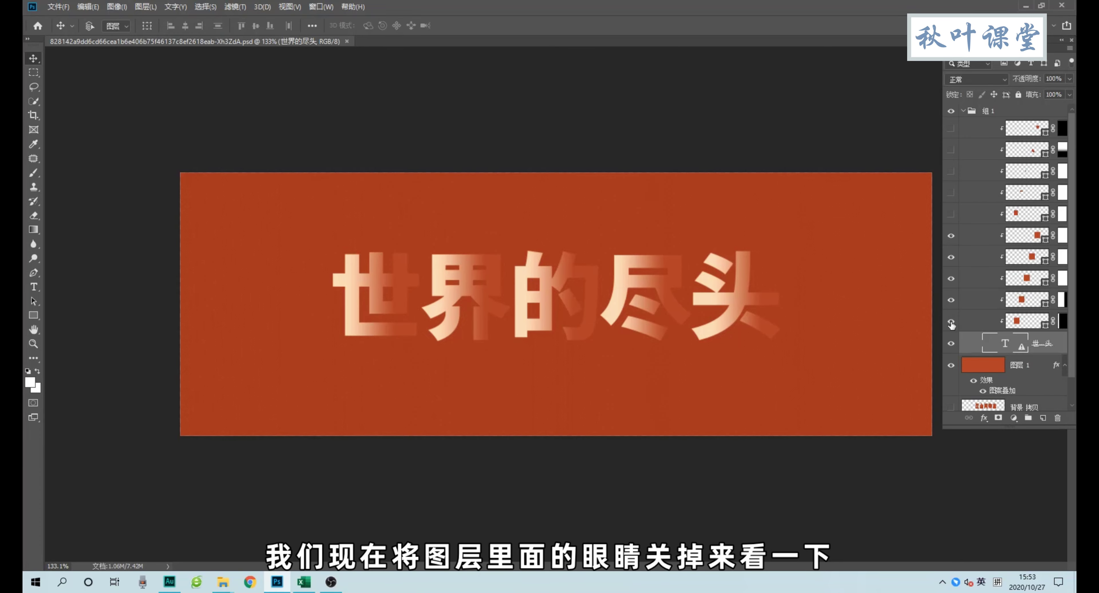
# - Hide the gradient rectangle layers to view the plain text, then turn them back on
pyautogui.moveTo(950, 323); pyautogui.dragTo(953, 266)
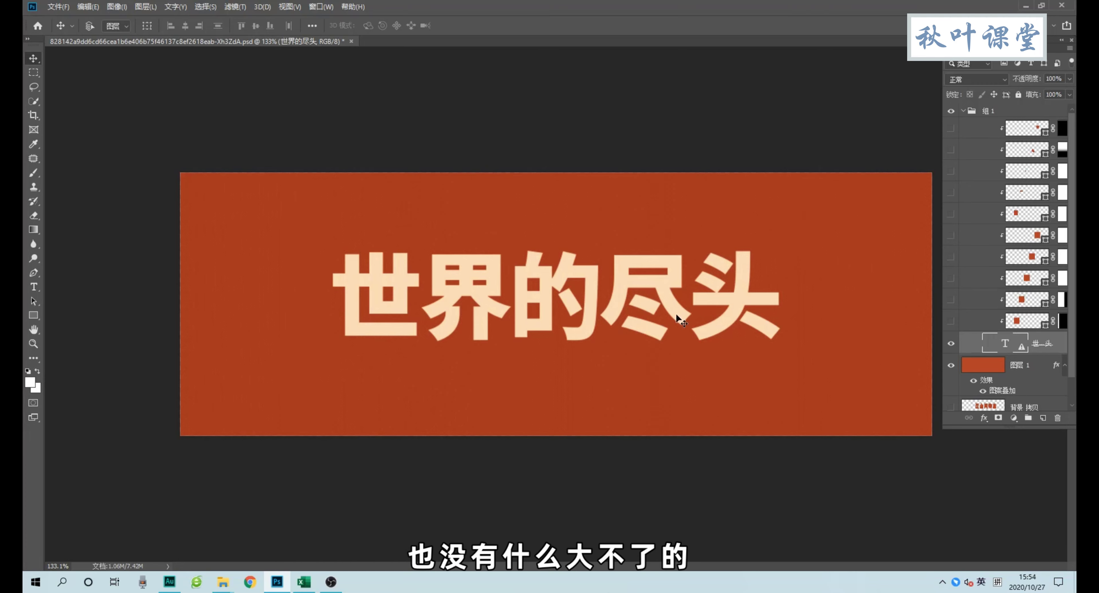
pyautogui.moveTo(951, 314); pyautogui.dragTo(955, 265)
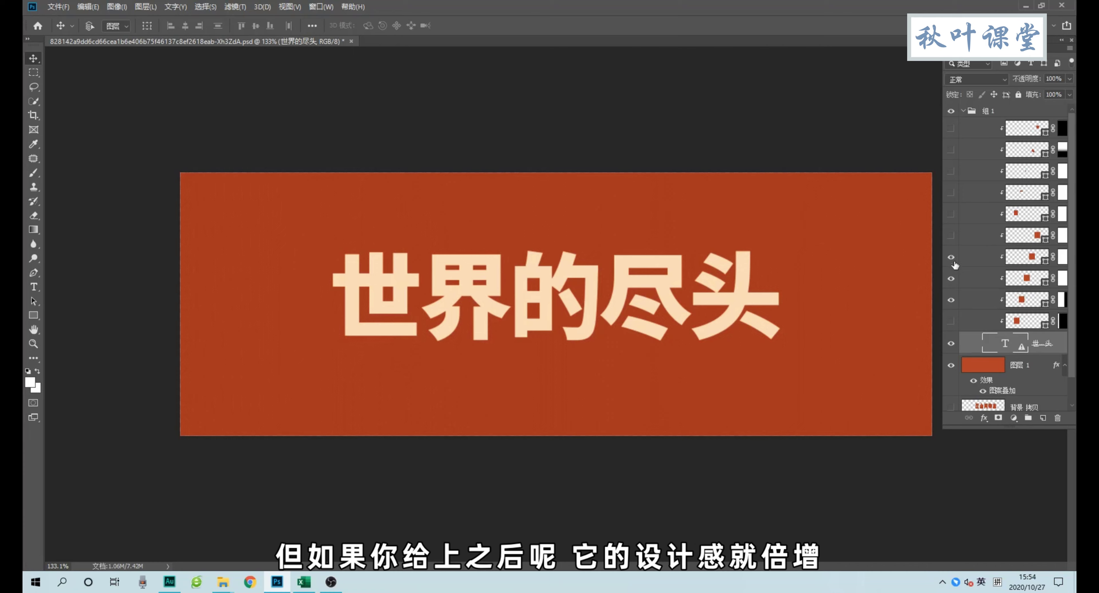
pyautogui.click(950, 321)
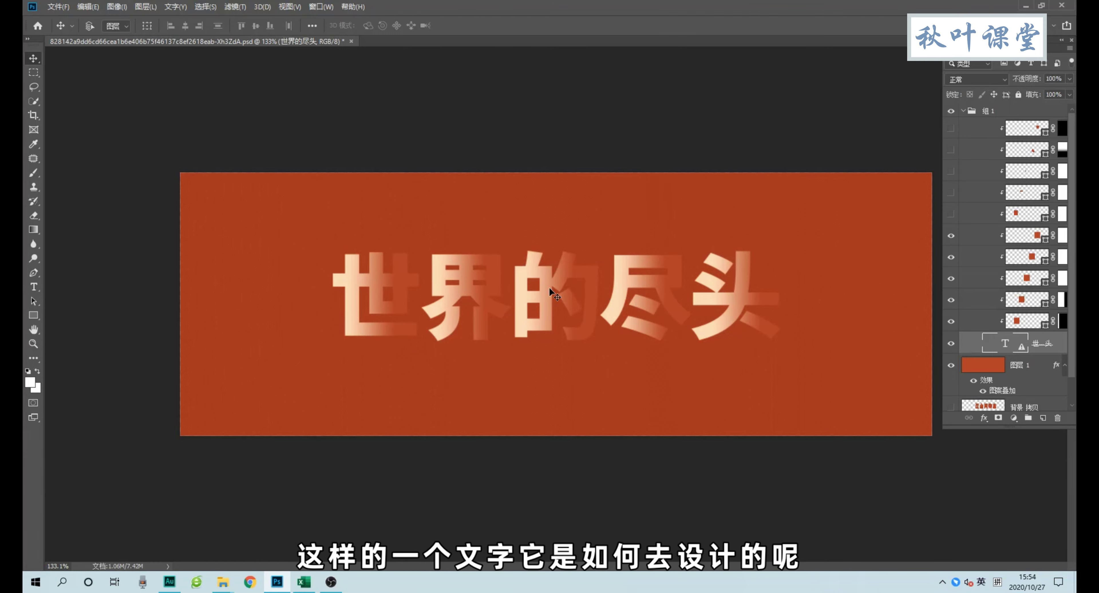
# - Delete group 组 1 and add a new 世界的尽头 text layer toward the upper left
pyautogui.click(993, 110)
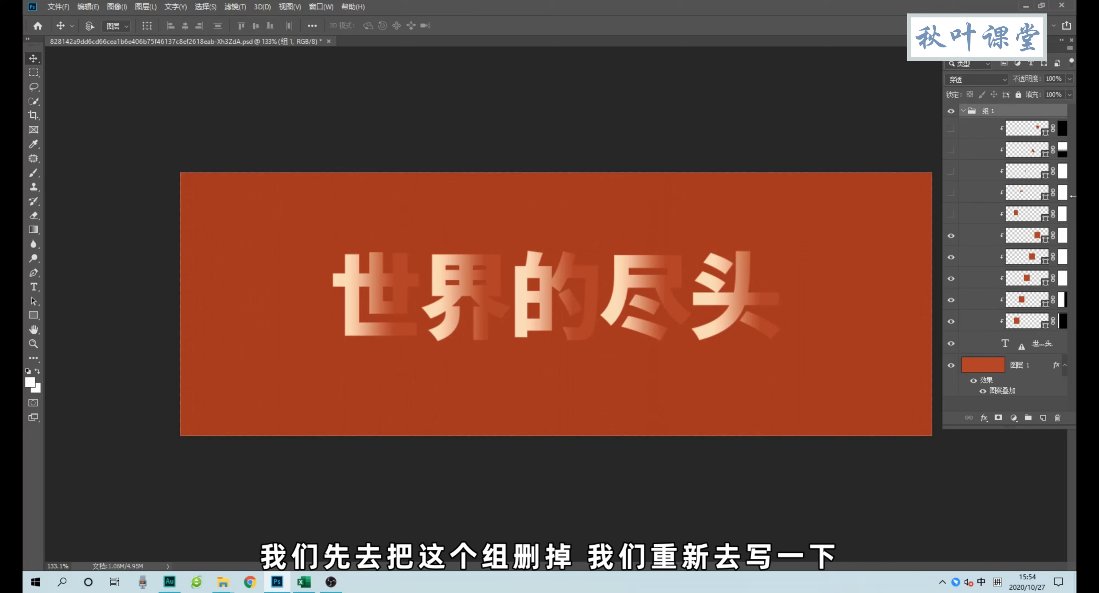
pyautogui.press('Delete')
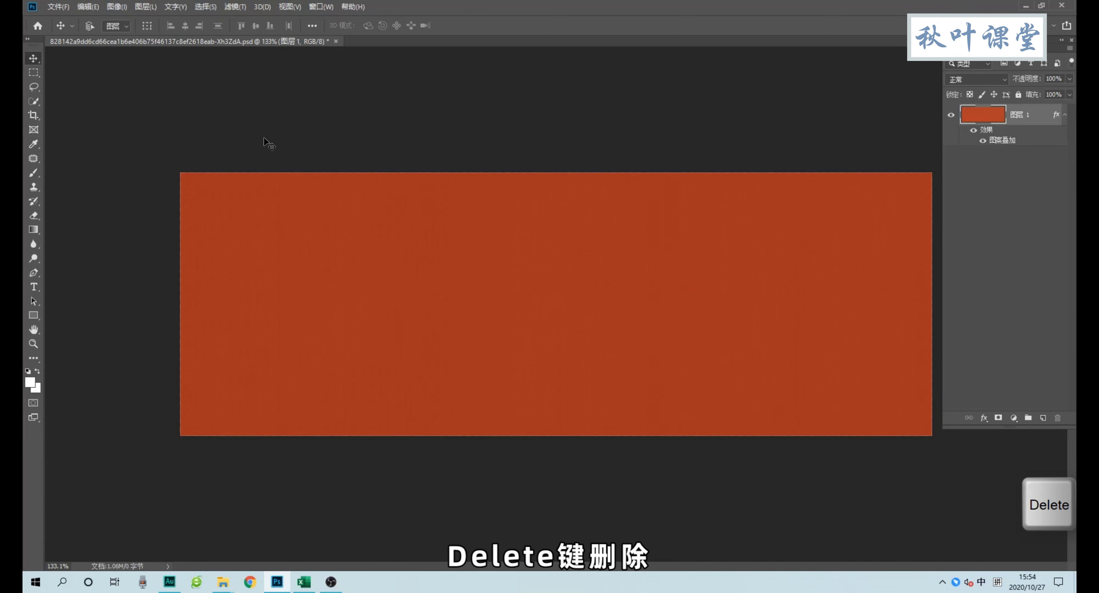
pyautogui.click(34, 288)
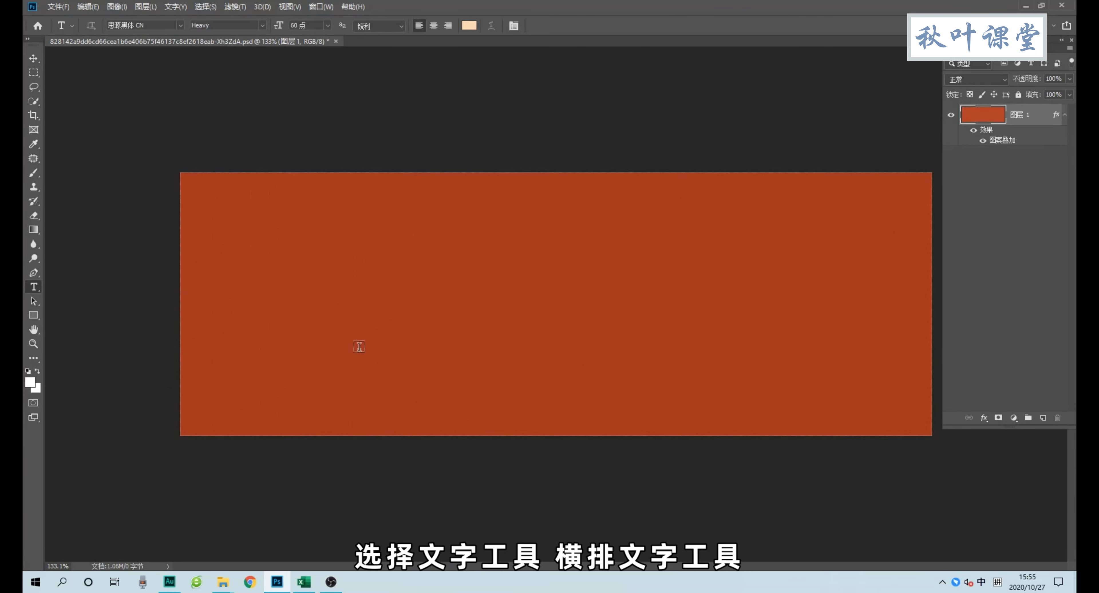
pyautogui.click(350, 308)
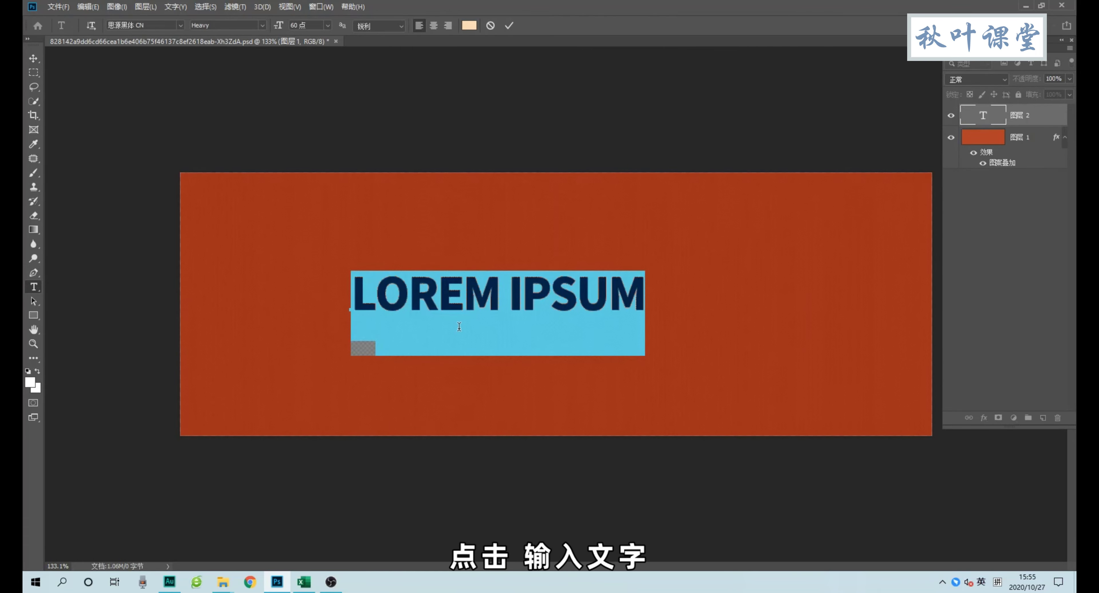
pyautogui.write('世界的')
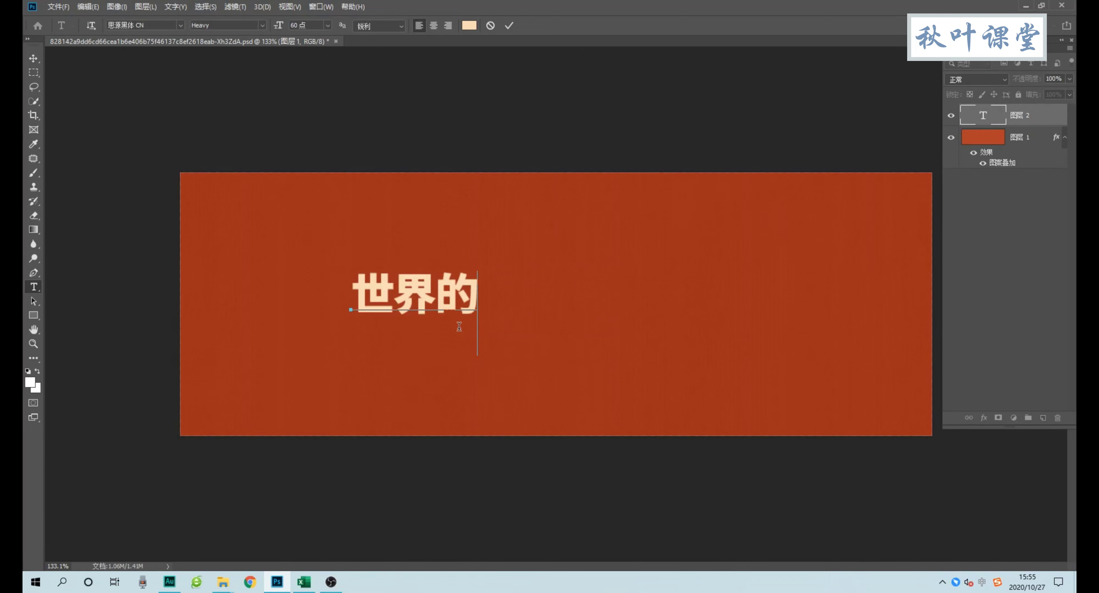
pyautogui.write('尽头')
pyautogui.hotkey('ctrl', 'Return')
pyautogui.click(34, 58)
pyautogui.moveTo(443, 300)
pyautogui.mouseDown()
pyautogui.moveTo(417, 258)
pyautogui.moveTo(377, 256)
pyautogui.moveTo(425, 268)
pyautogui.mouseUp()
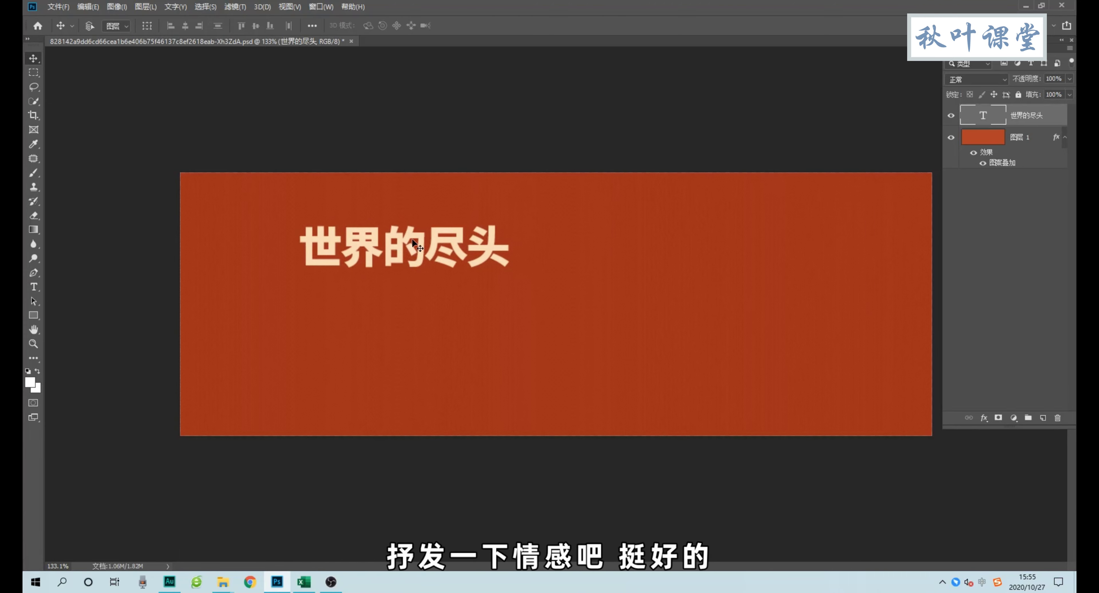
# - Scale the 世界的尽头 title to about 238% and centre it on the background
pyautogui.hotkey('shift', 'Up')
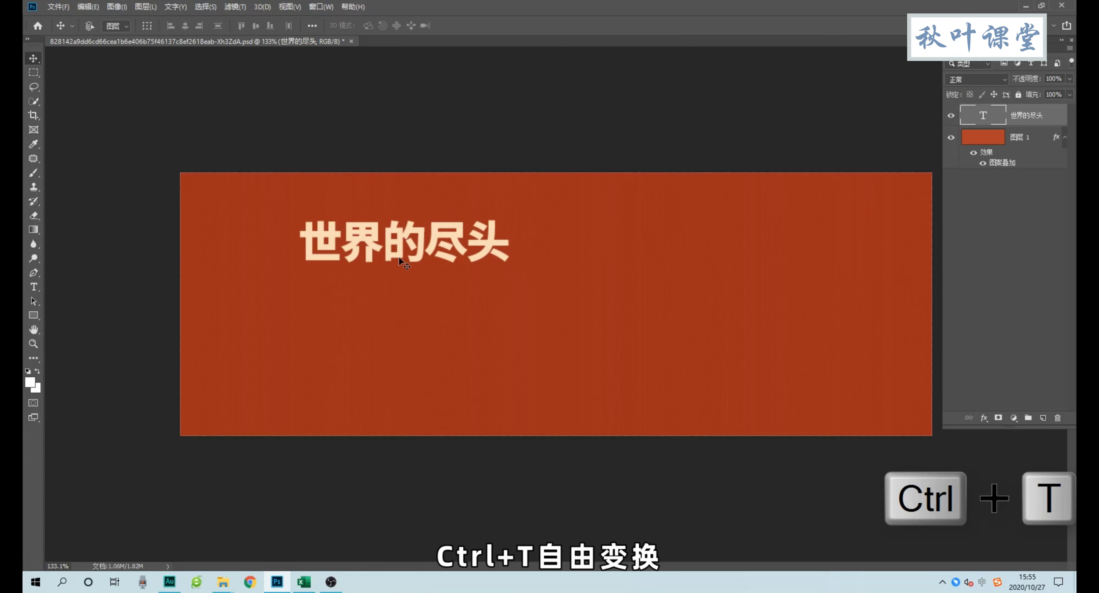
pyautogui.hotkey('ctrl', 't')
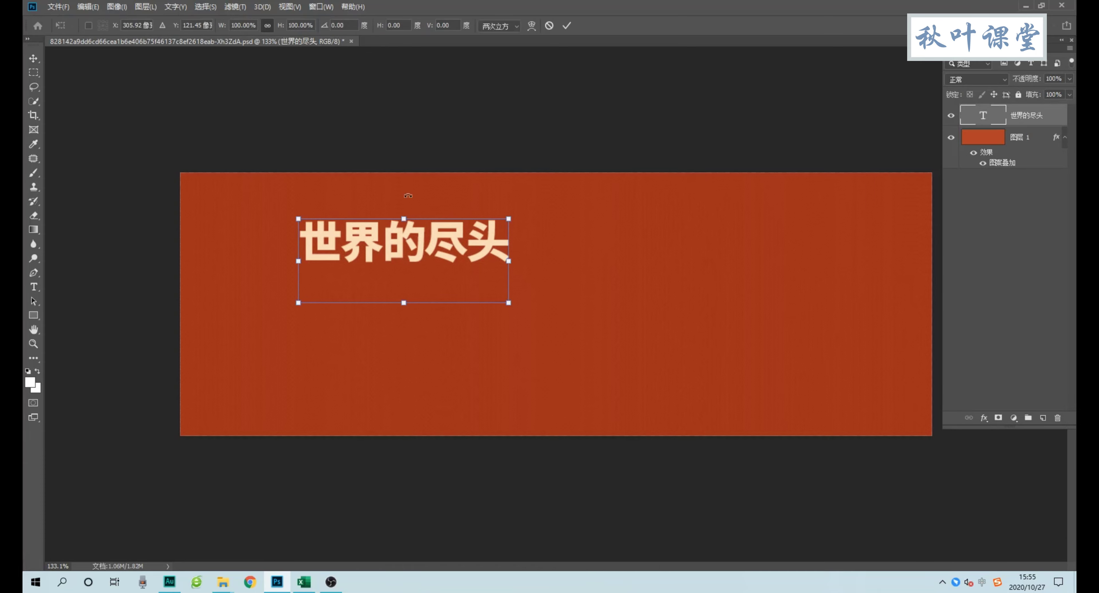
pyautogui.moveTo(509, 303)
pyautogui.mouseDown()
pyautogui.moveTo(792, 403)
pyautogui.moveTo(775, 397)
pyautogui.moveTo(798, 420)
pyautogui.mouseUp()
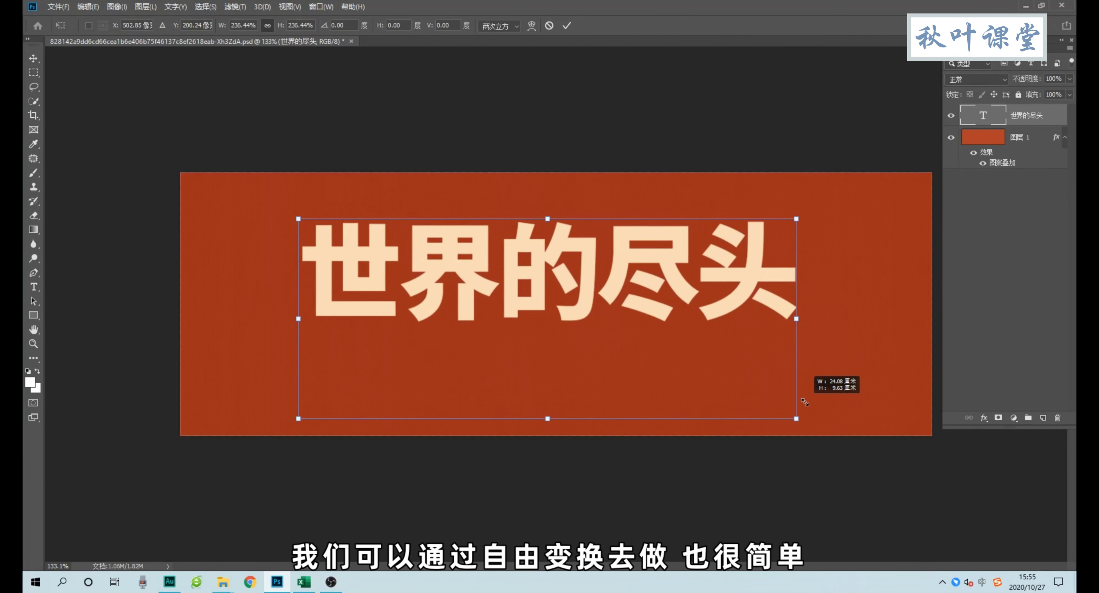
pyautogui.moveTo(707, 299); pyautogui.dragTo(708, 317)
pyautogui.moveTo(559, 304); pyautogui.dragTo(558, 309)
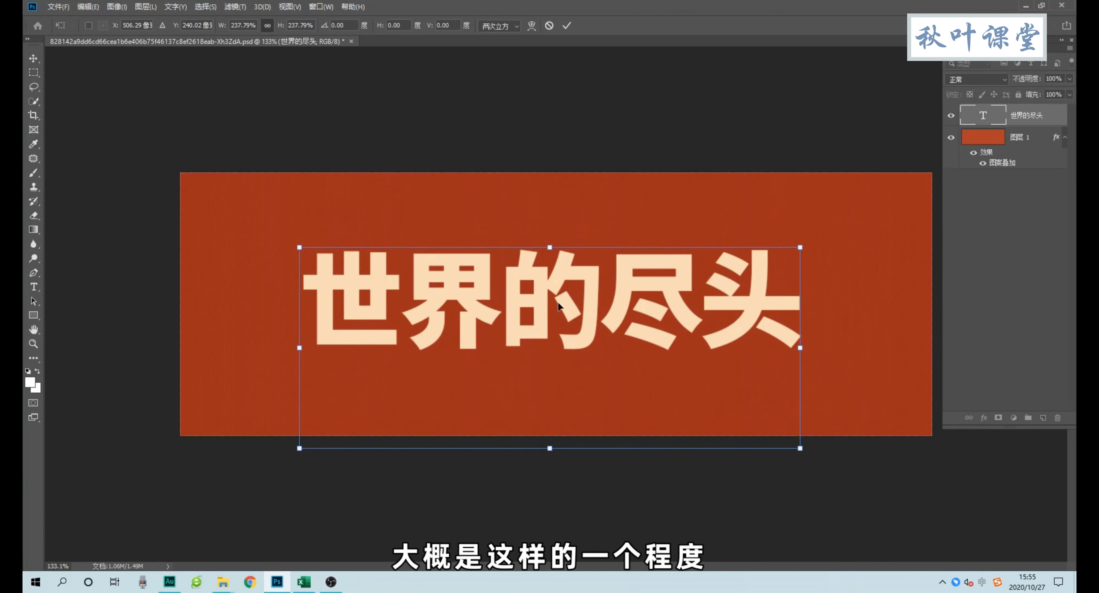
pyautogui.press('Return')
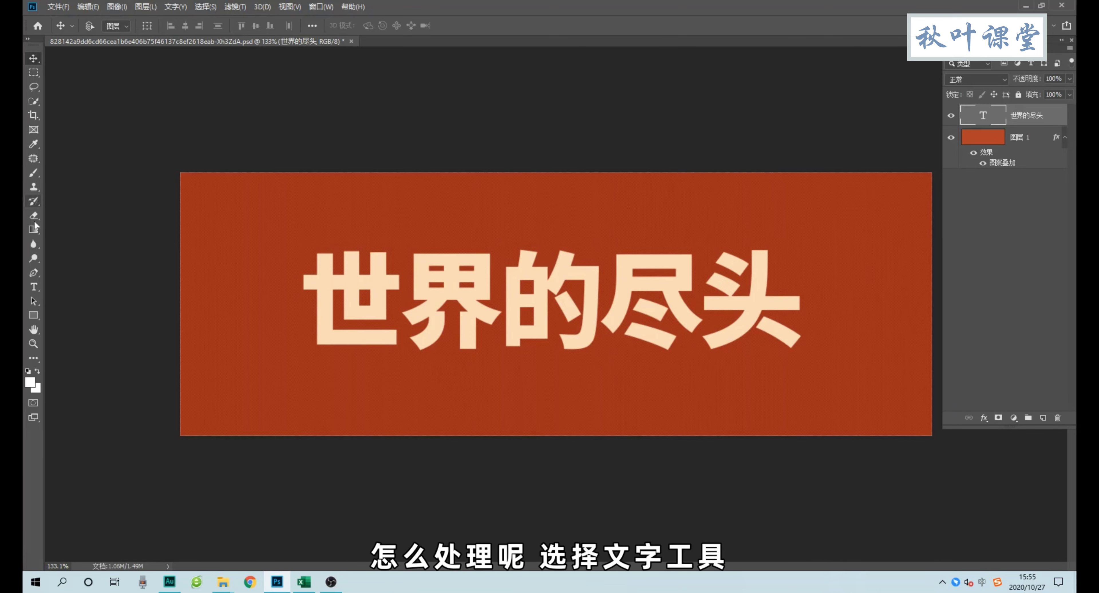
# - Select the whole 世界的尽头 title and adjust its character tracking with Alt+arrow keys
pyautogui.click(34, 287)
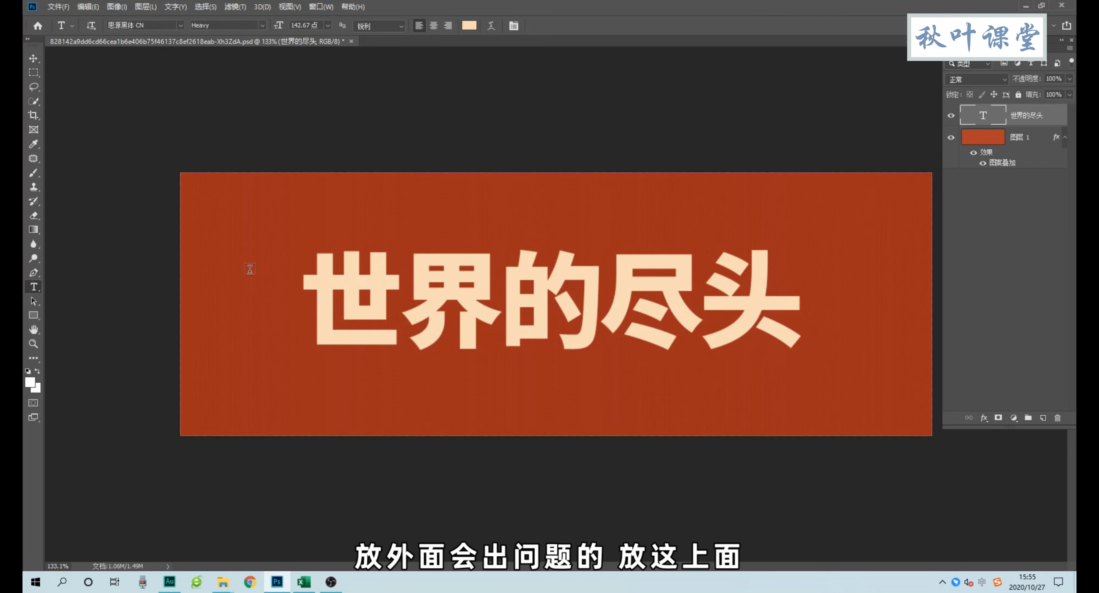
pyautogui.click(337, 283)
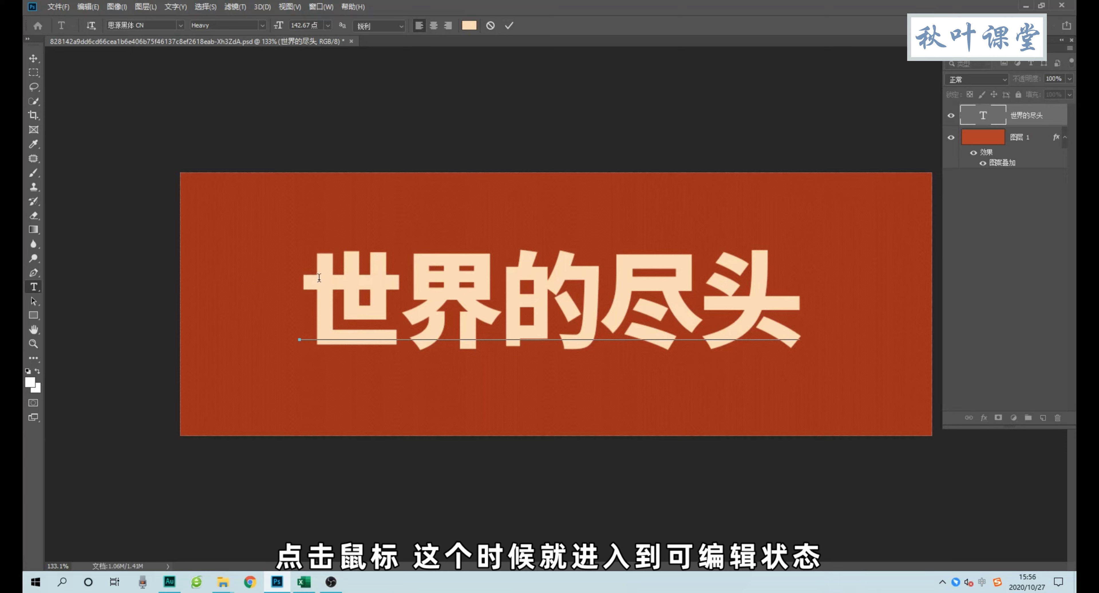
pyautogui.moveTo(315, 277); pyautogui.dragTo(853, 293)
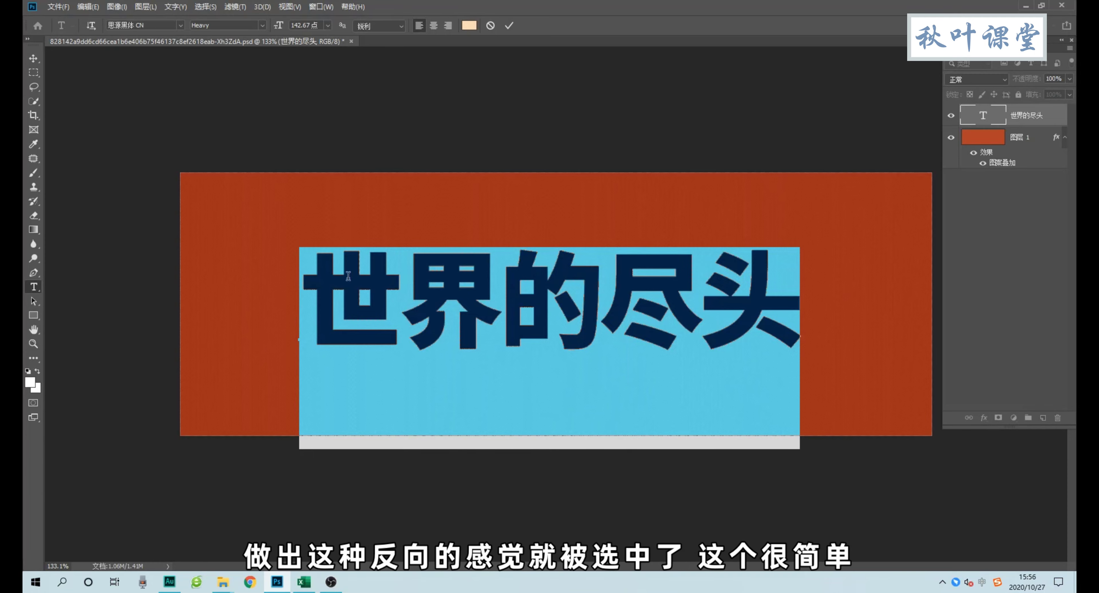
pyautogui.click(468, 296)
pyautogui.moveTo(310, 283); pyautogui.dragTo(926, 283)
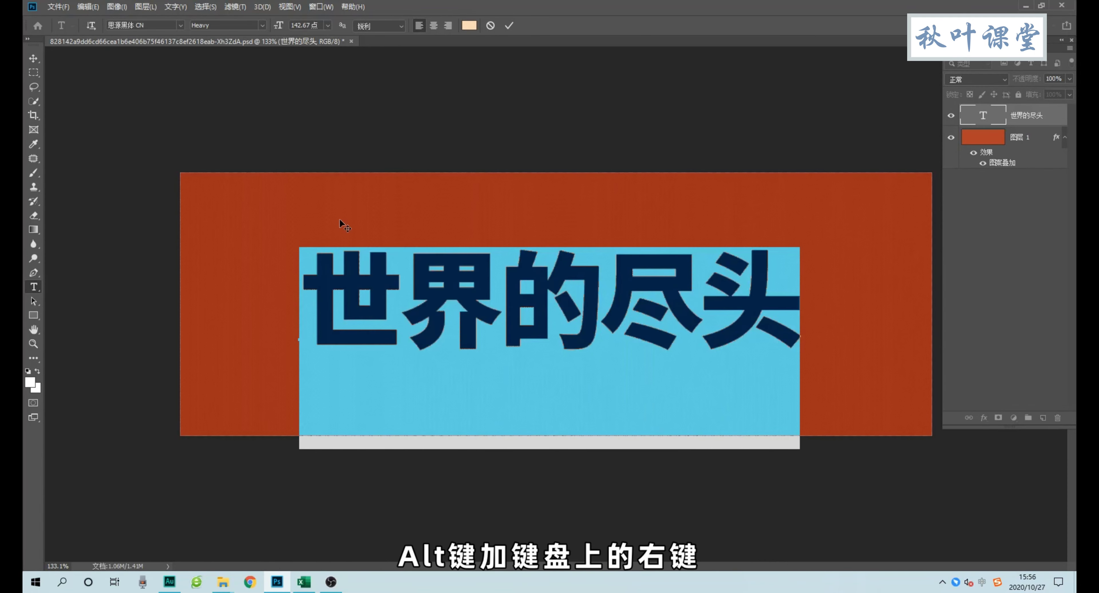
pyautogui.hotkey('alt', 'Right')
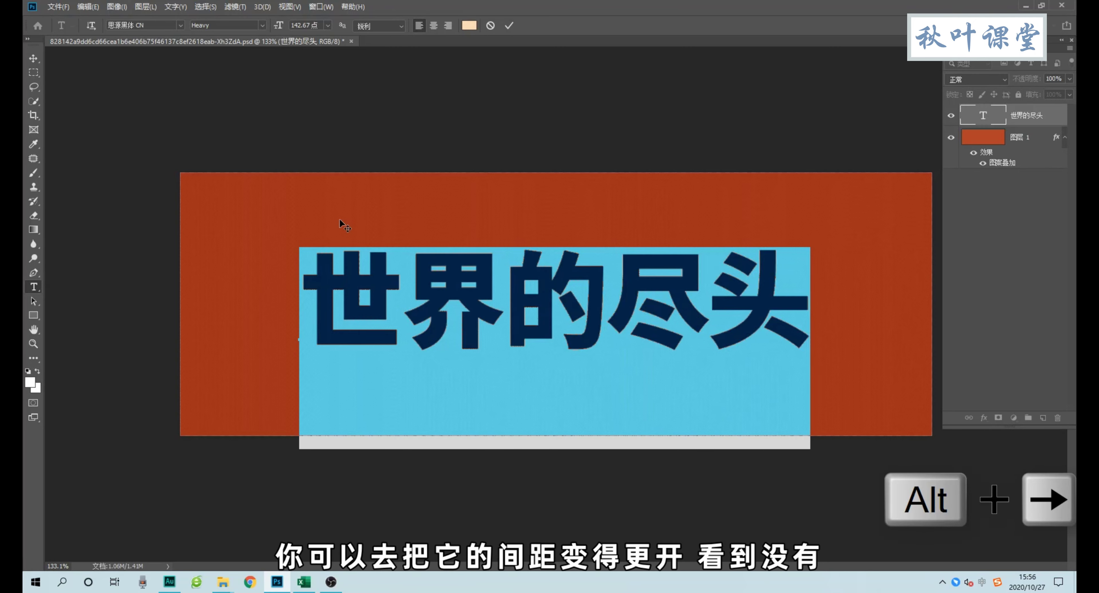
pyautogui.hotkey('alt', 'Right')
pyautogui.hotkey('alt', 'Right')
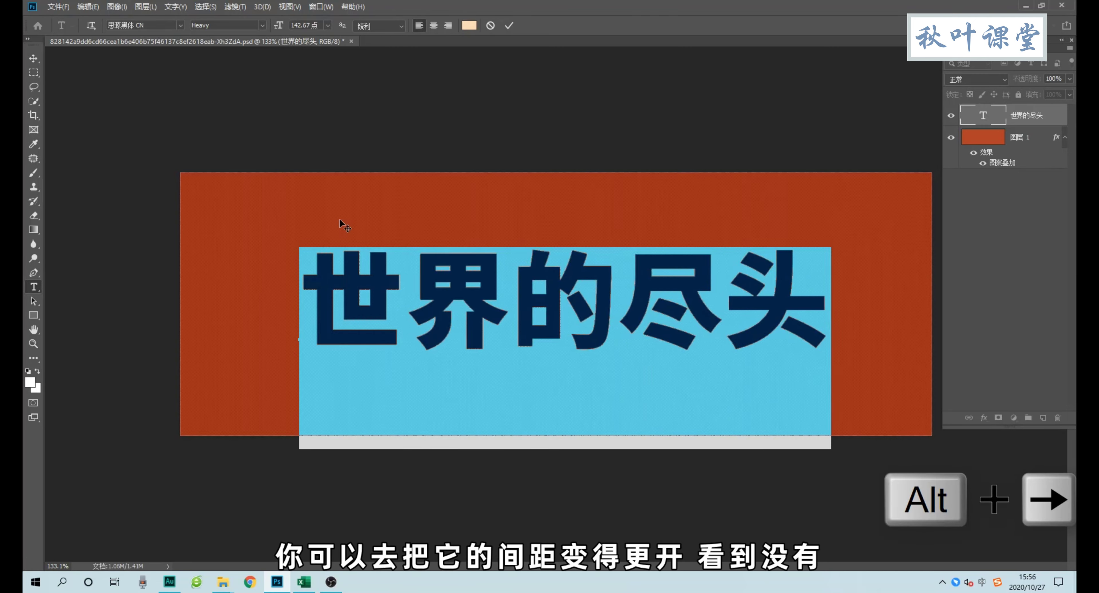
pyautogui.hotkey('alt', 'Right')
pyautogui.hotkey('alt', 'Right')
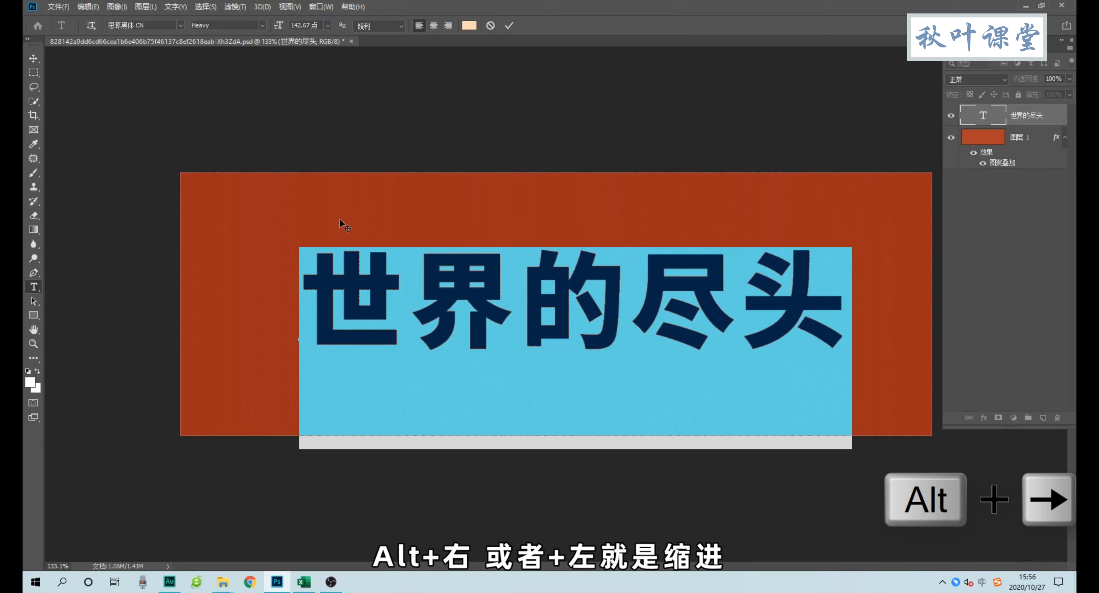
pyautogui.hotkey('alt', 'Left')
pyautogui.hotkey('alt', 'Left')
pyautogui.hotkey('alt', 'Left')
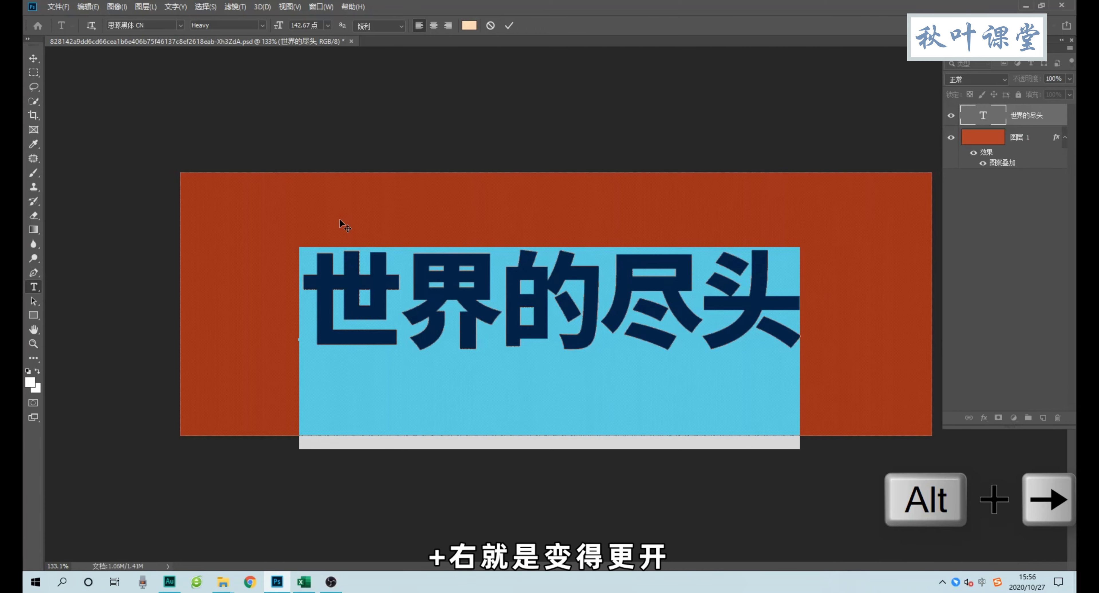
pyautogui.hotkey('alt', 'Right')
pyautogui.hotkey('alt', 'Right')
pyautogui.hotkey('alt', 'Right')
pyautogui.hotkey('alt', 'Right')
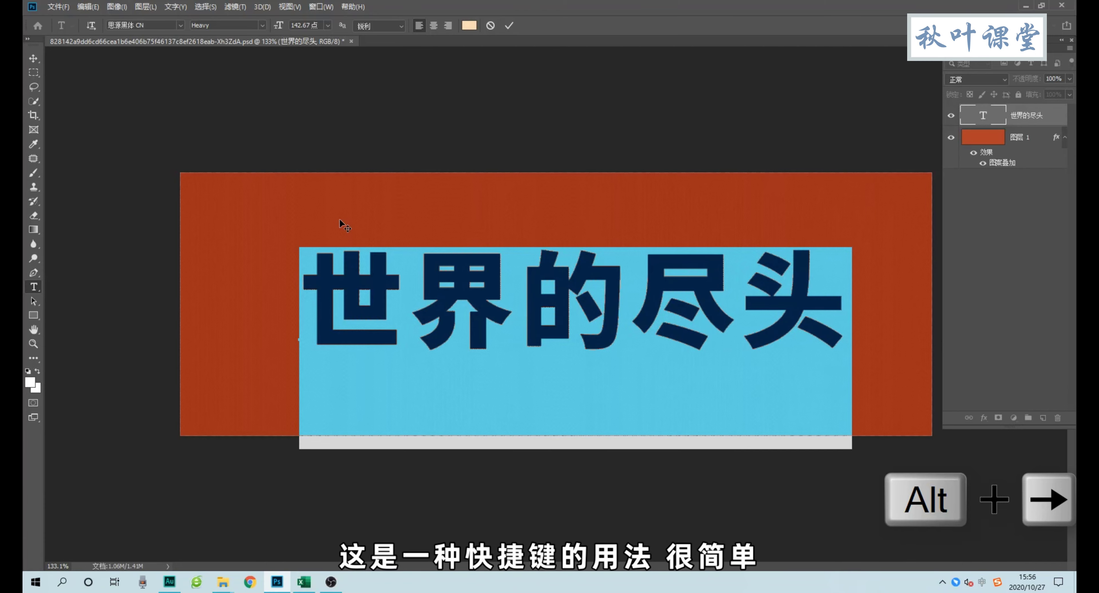
pyautogui.hotkey('alt', 'Left')
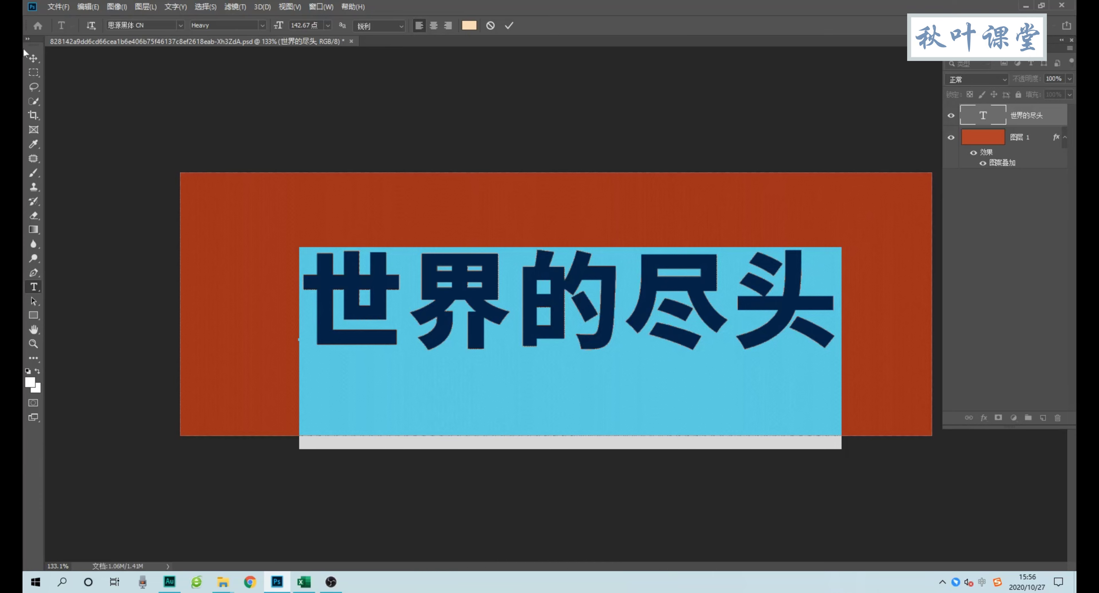
# - Commit the text edit and nudge the title slightly up and left
pyautogui.click(34, 60)
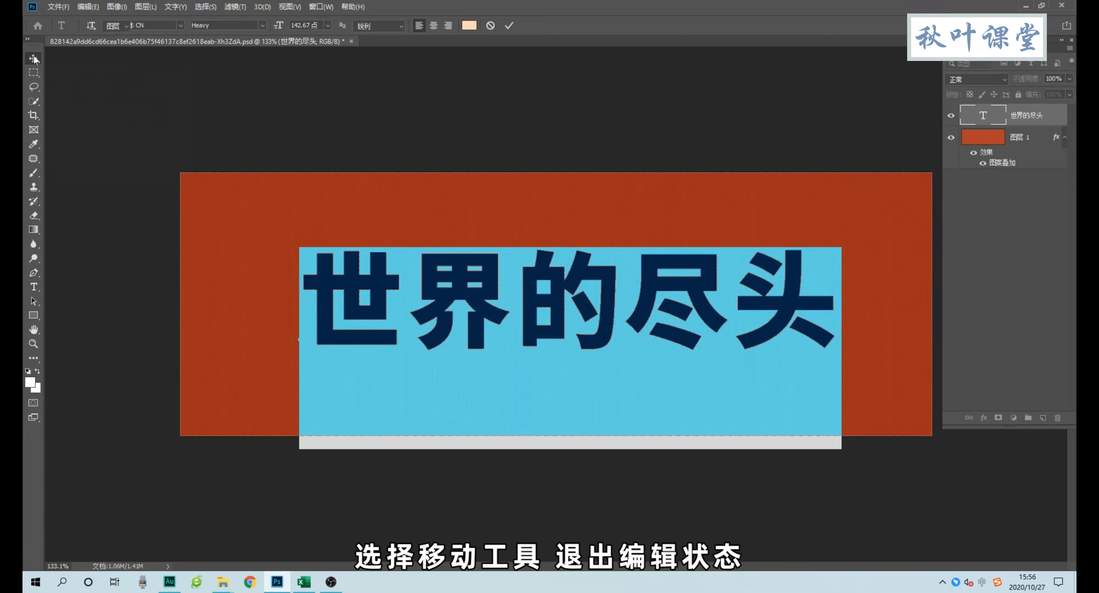
pyautogui.click(556, 315)
pyautogui.moveTo(555, 315); pyautogui.dragTo(551, 300)
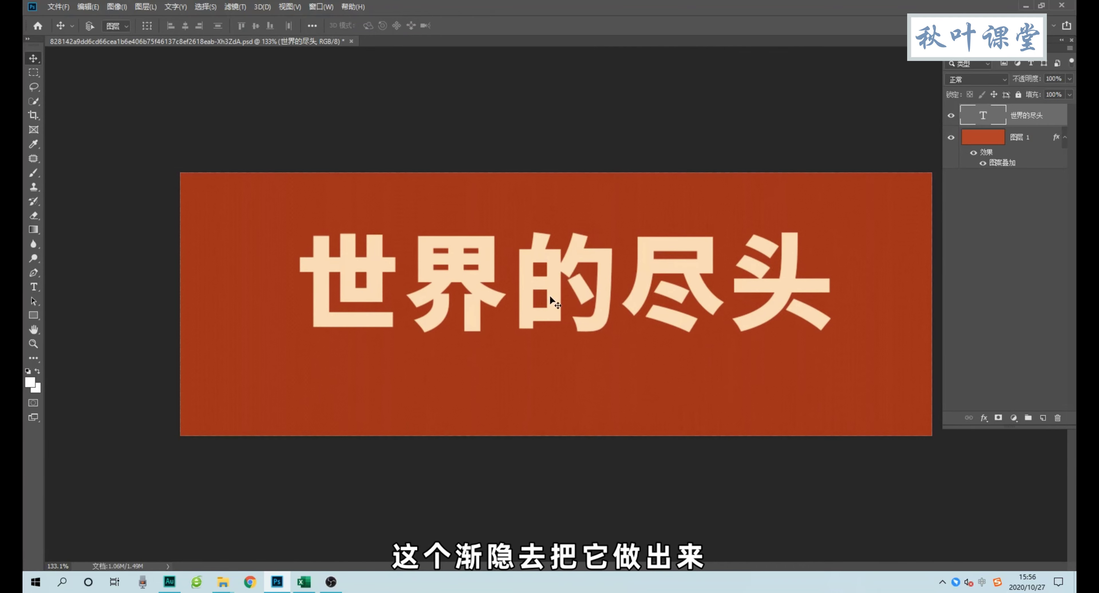
# - Lower the title slightly and draw a rectangle shape over the character 世
pyautogui.moveTo(550, 299); pyautogui.dragTo(548, 306)
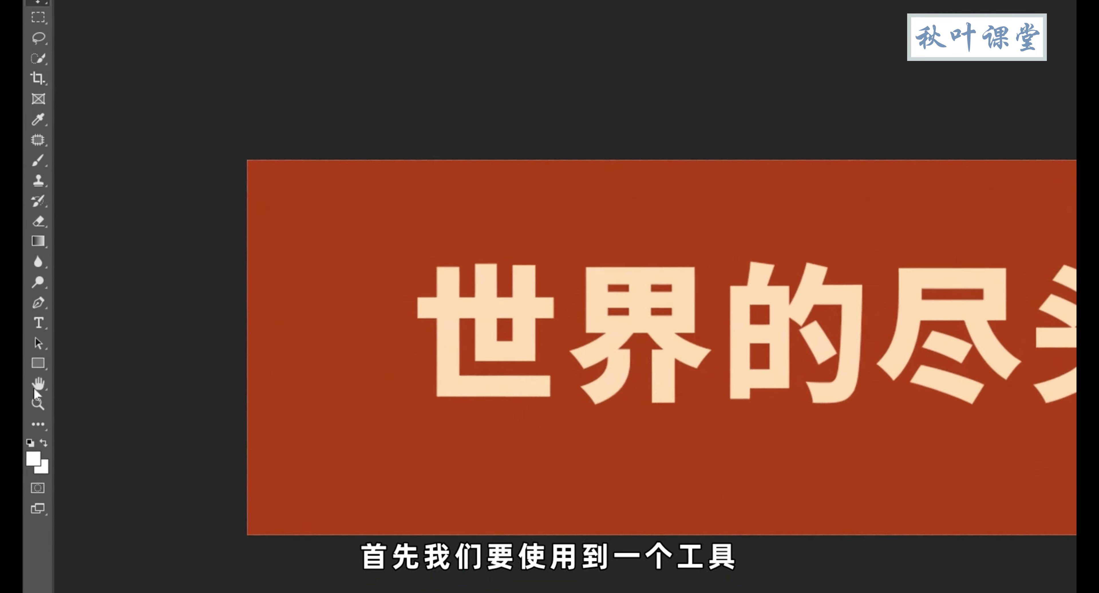
pyautogui.rightClick(38, 364)
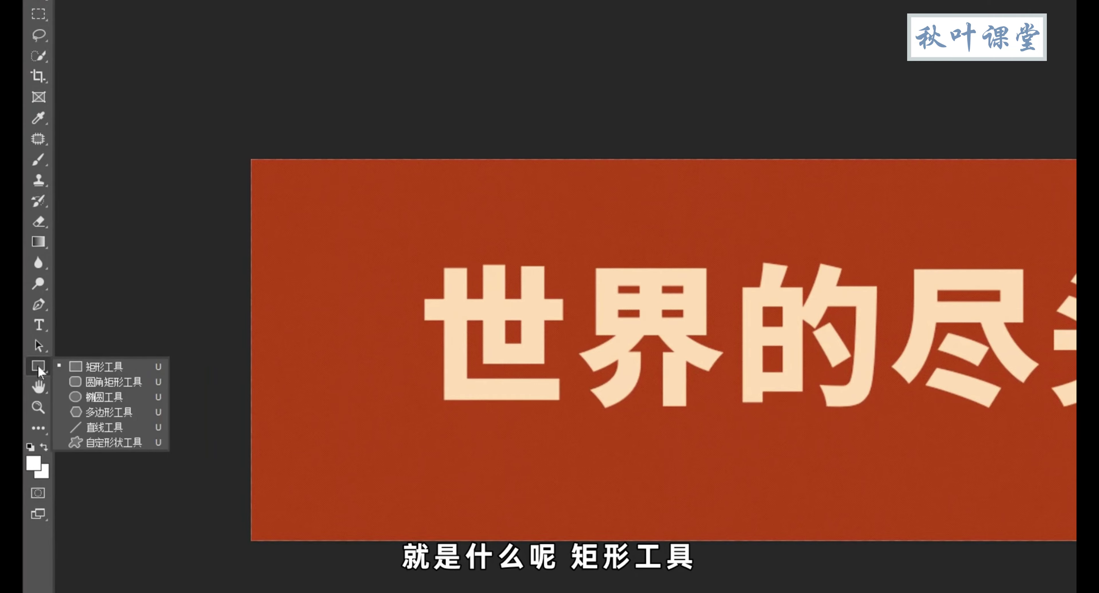
pyautogui.click(94, 368)
pyautogui.moveTo(275, 243); pyautogui.dragTo(432, 399)
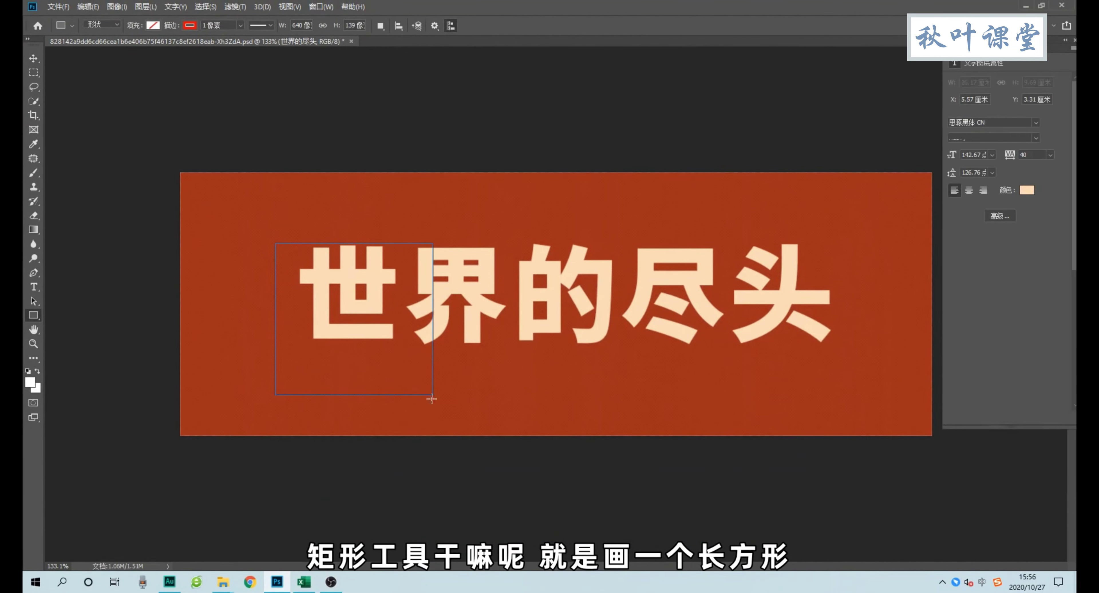
pyautogui.click(33, 58)
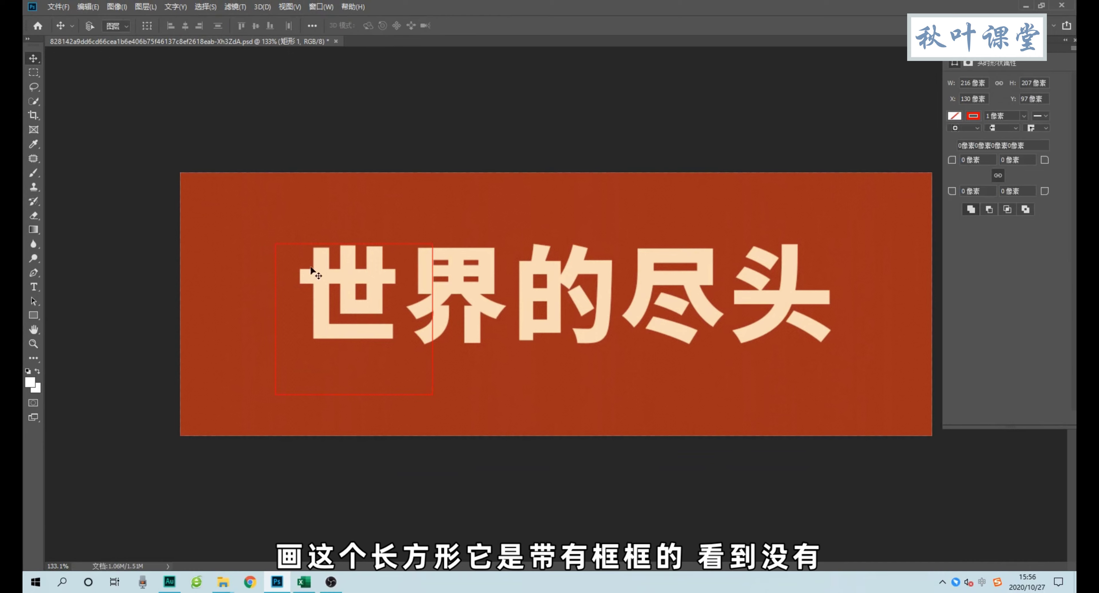
pyautogui.moveTo(315, 273); pyautogui.dragTo(288, 262)
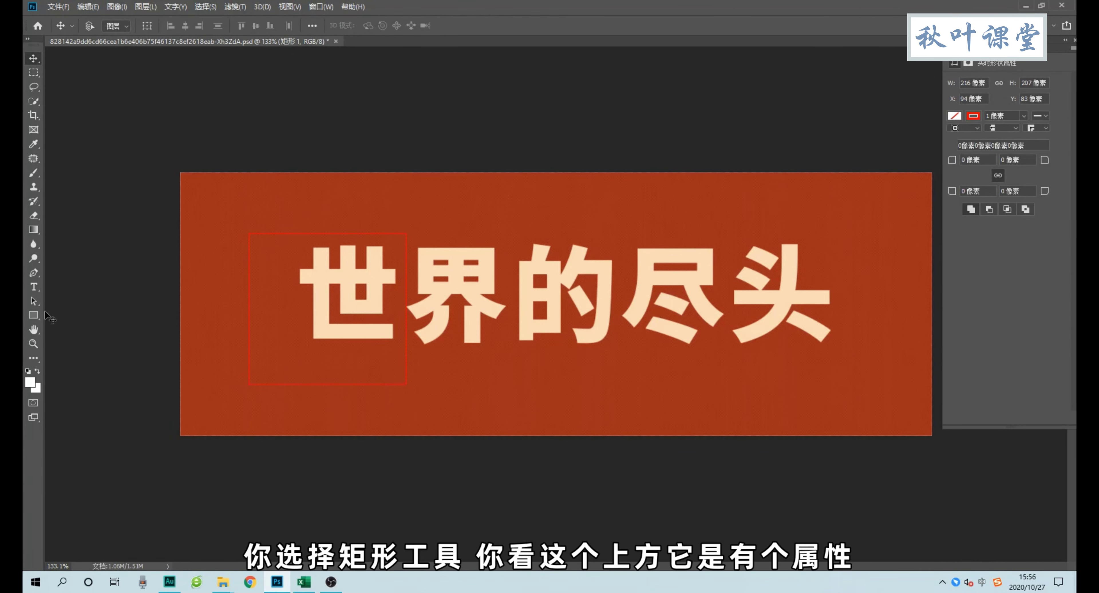
# - Set the rectangle's stroke to No Color
pyautogui.click(34, 315)
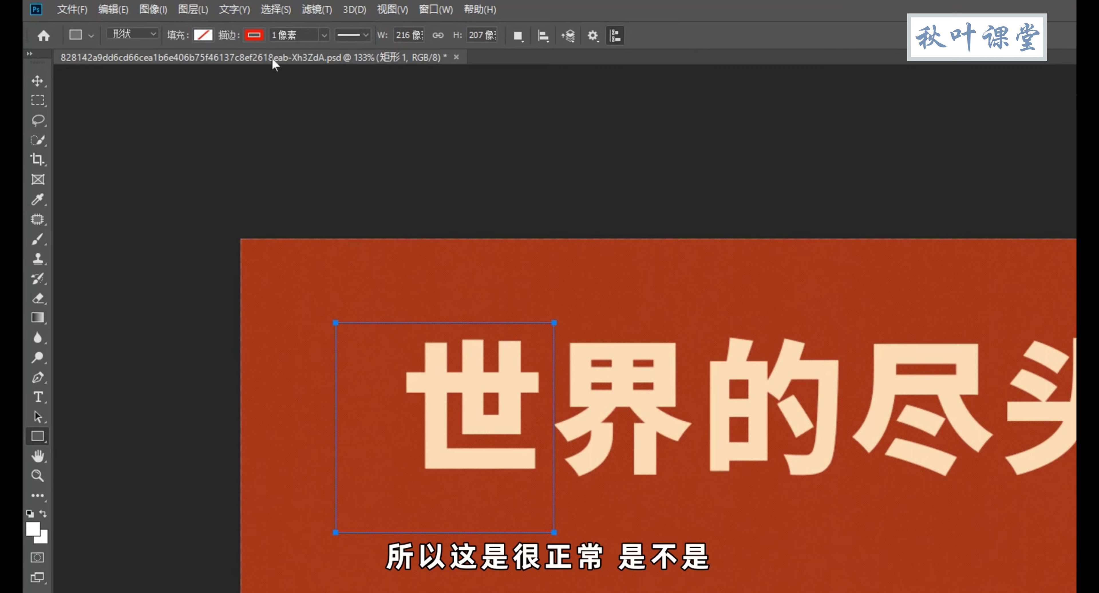
pyautogui.click(255, 38)
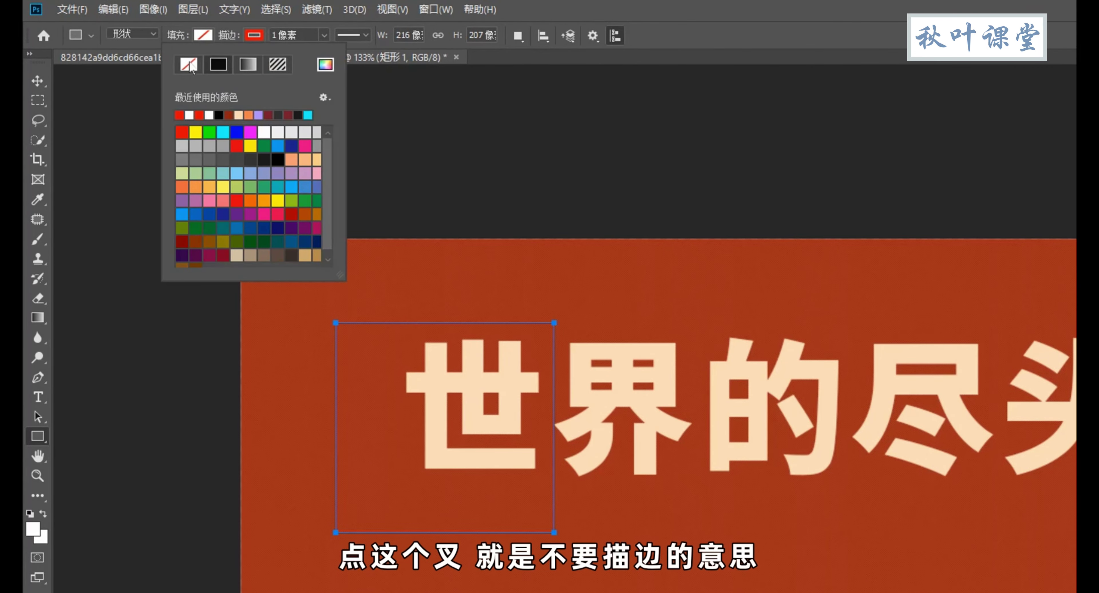
pyautogui.click(195, 69)
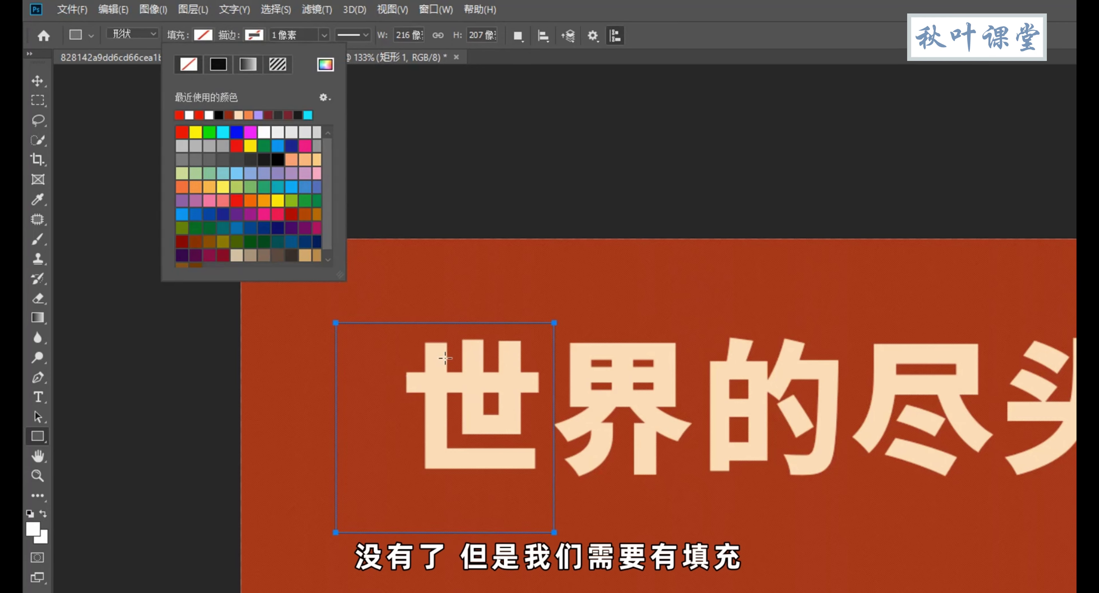
# - Fill the rectangle with the background's orange-red (b03f28), sampled from the canvas
pyautogui.click(203, 35)
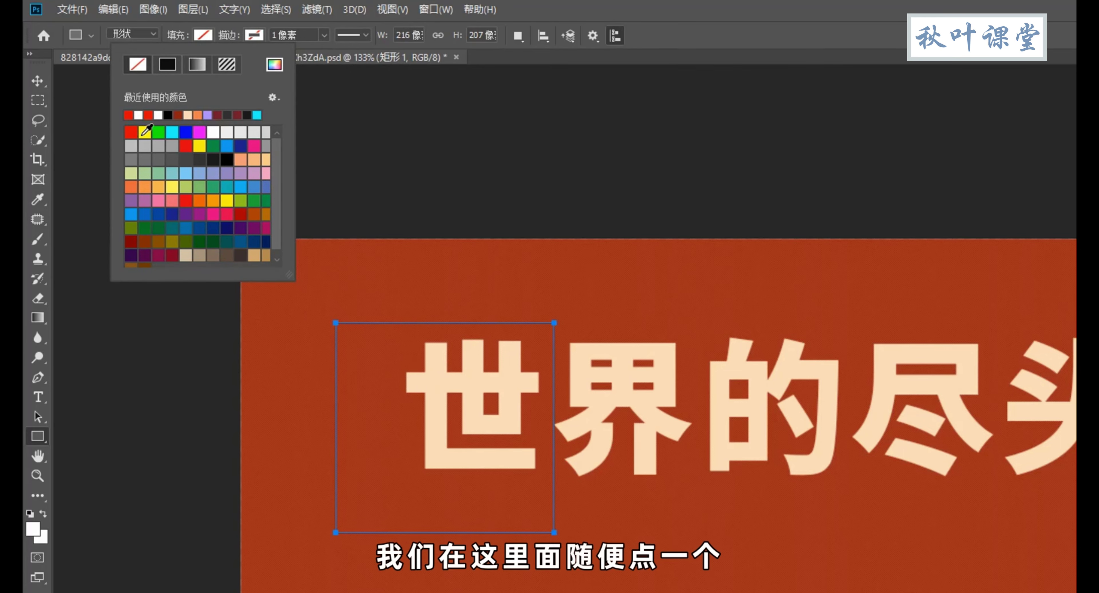
pyautogui.click(144, 132)
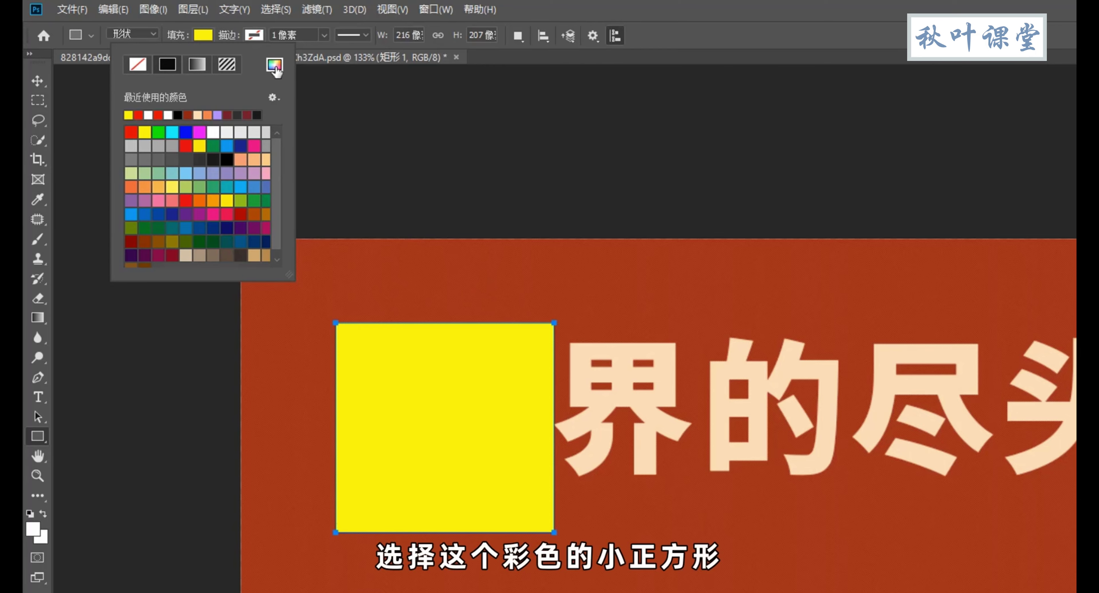
pyautogui.click(275, 68)
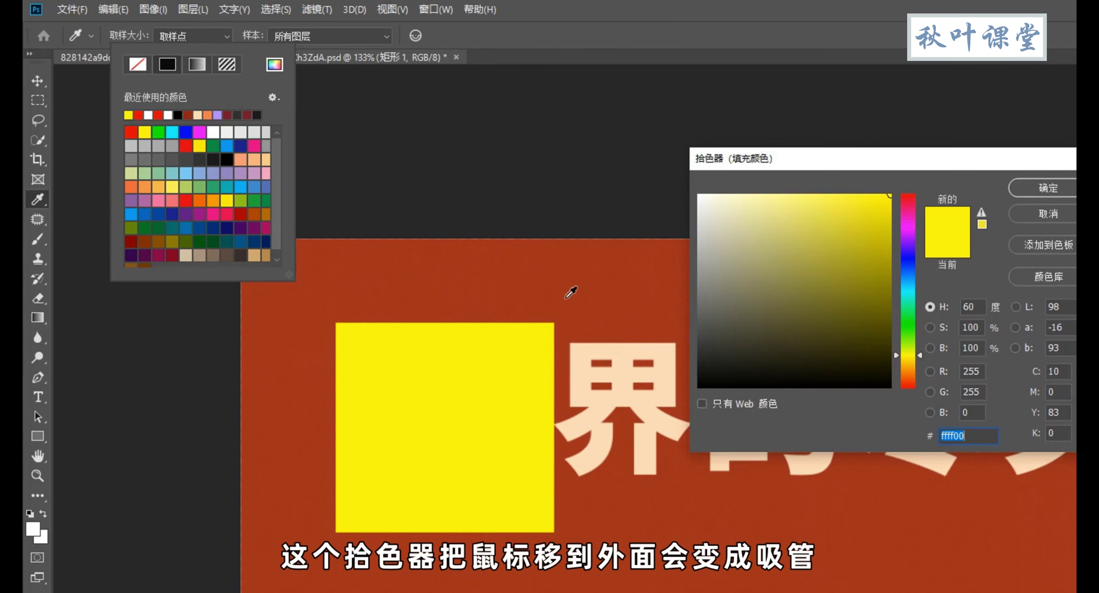
pyautogui.click(478, 293)
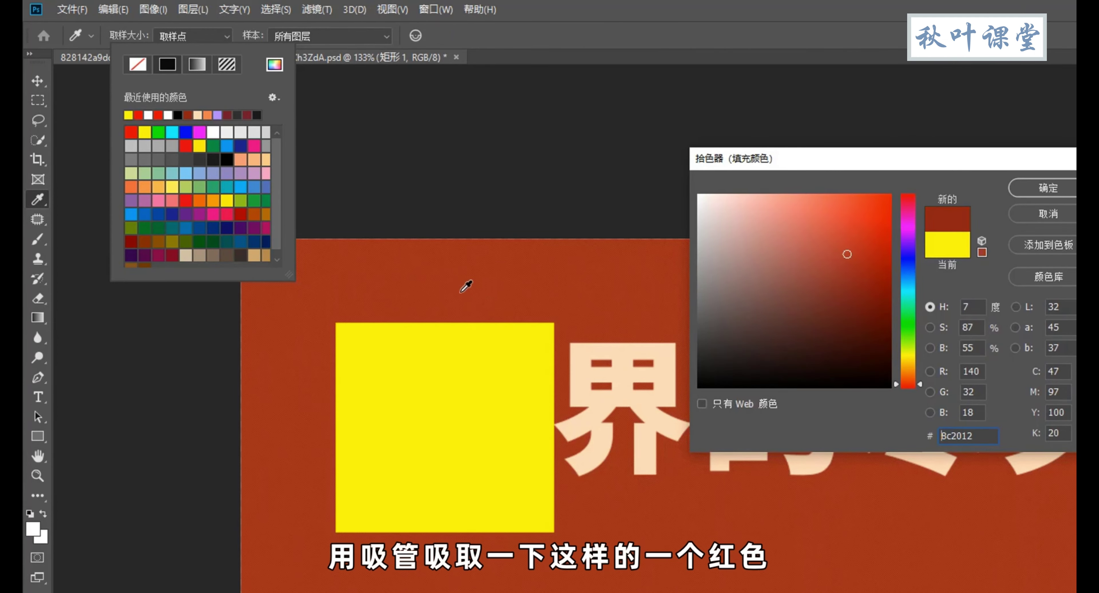
pyautogui.moveTo(477, 293); pyautogui.dragTo(464, 293)
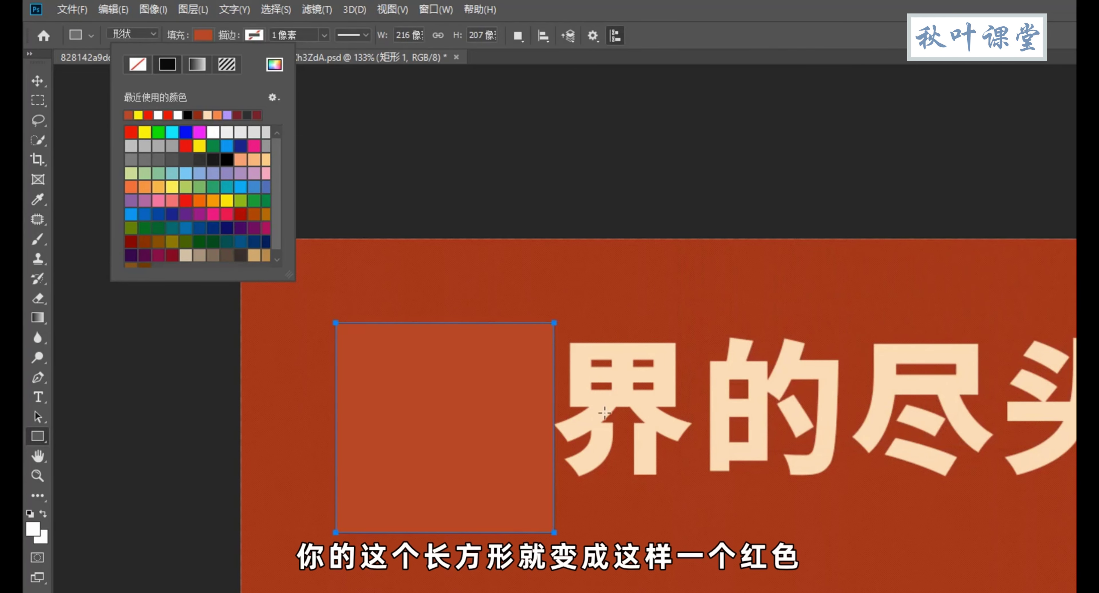
# - Reposition the red rectangle over 世 and narrow it to about 146 px wide
pyautogui.click(38, 82)
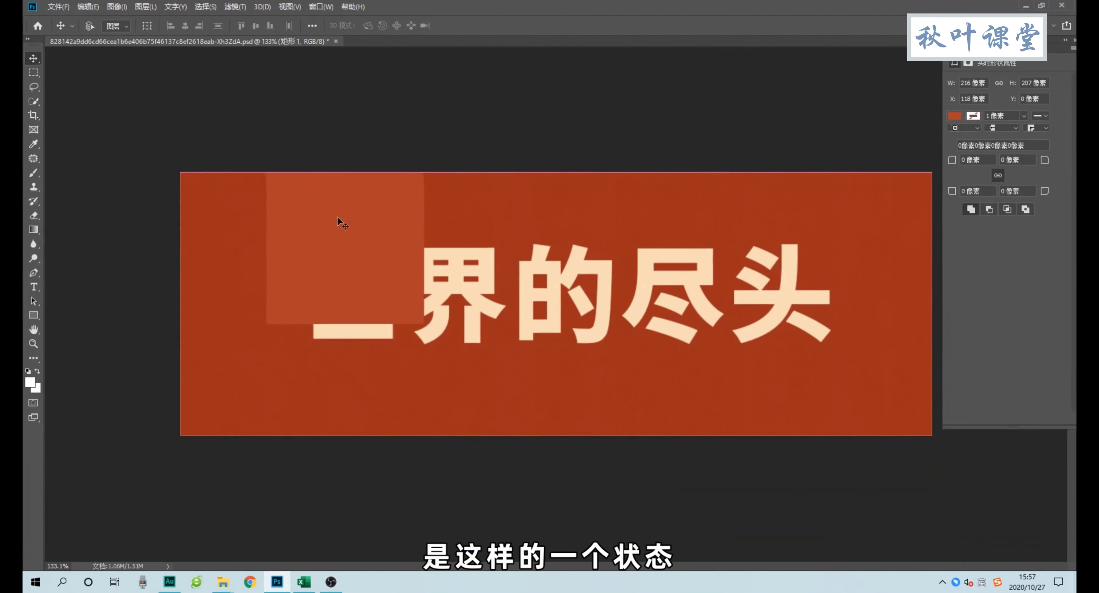
pyautogui.moveTo(329, 277); pyautogui.dragTo(336, 283)
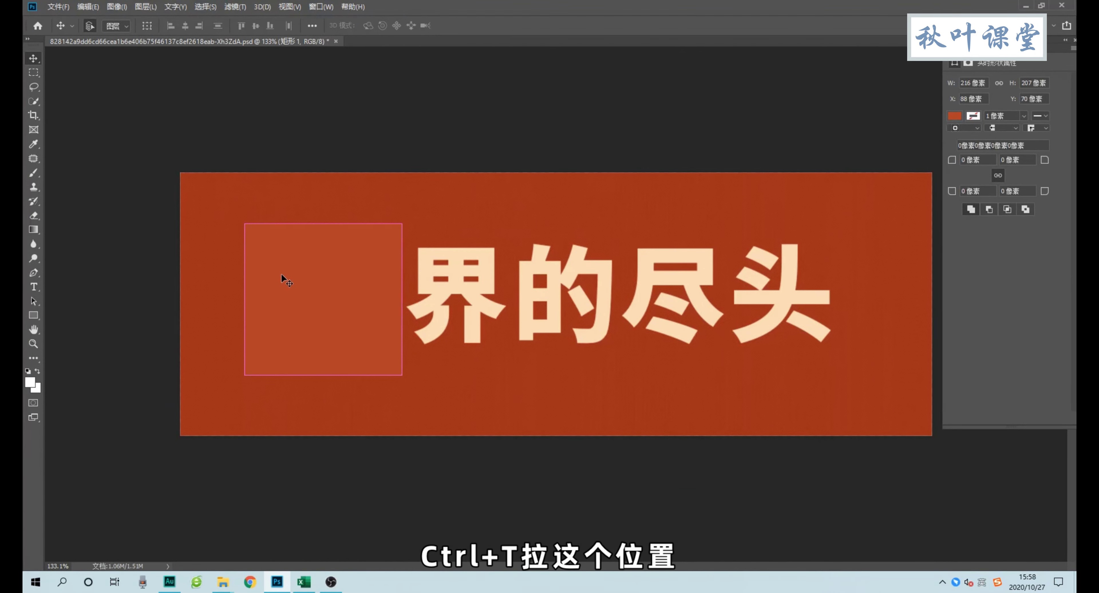
pyautogui.hotkey('ctrl', 't')
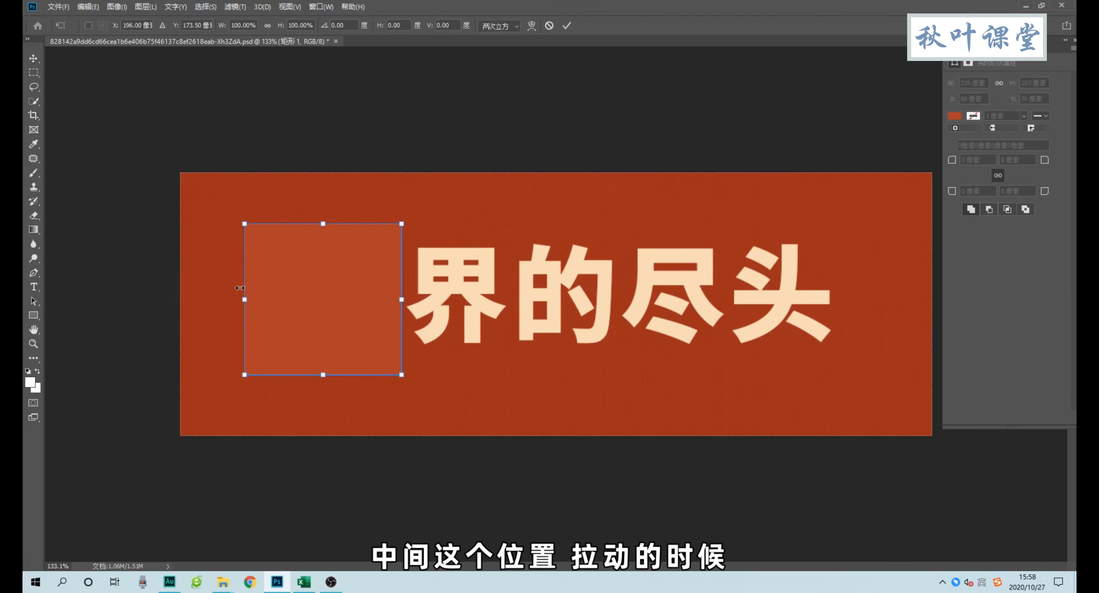
pyautogui.moveTo(242, 299); pyautogui.dragTo(329, 303)
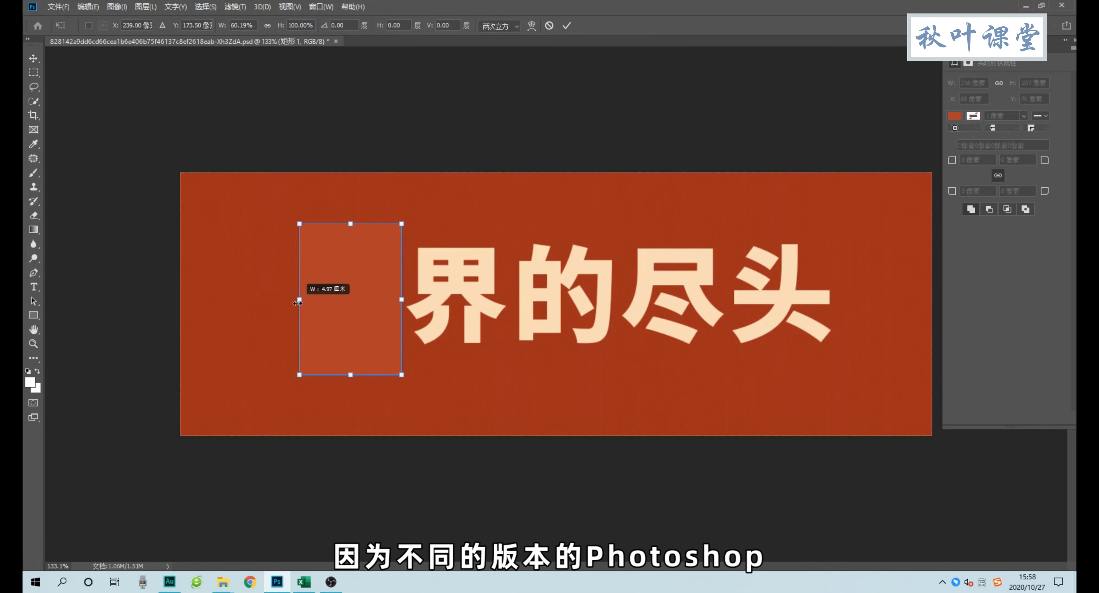
pyautogui.moveTo(329, 303)
pyautogui.mouseDown()
pyautogui.moveTo(287, 299)
pyautogui.moveTo(344, 298)
pyautogui.moveTo(295, 295)
pyautogui.moveTo(346, 286)
pyautogui.mouseUp()
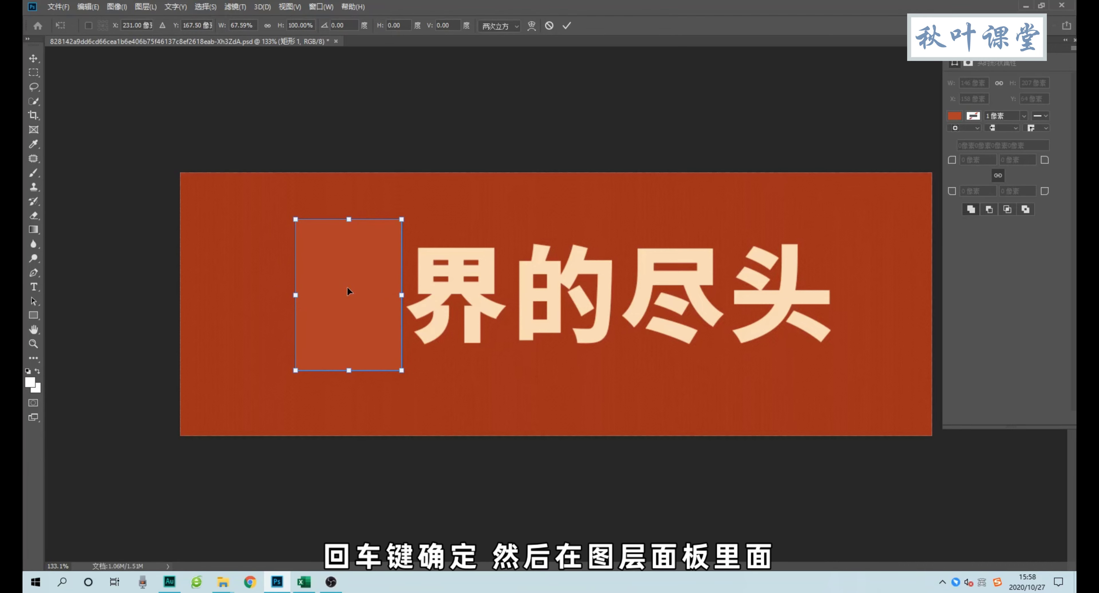
pyautogui.press('Return')
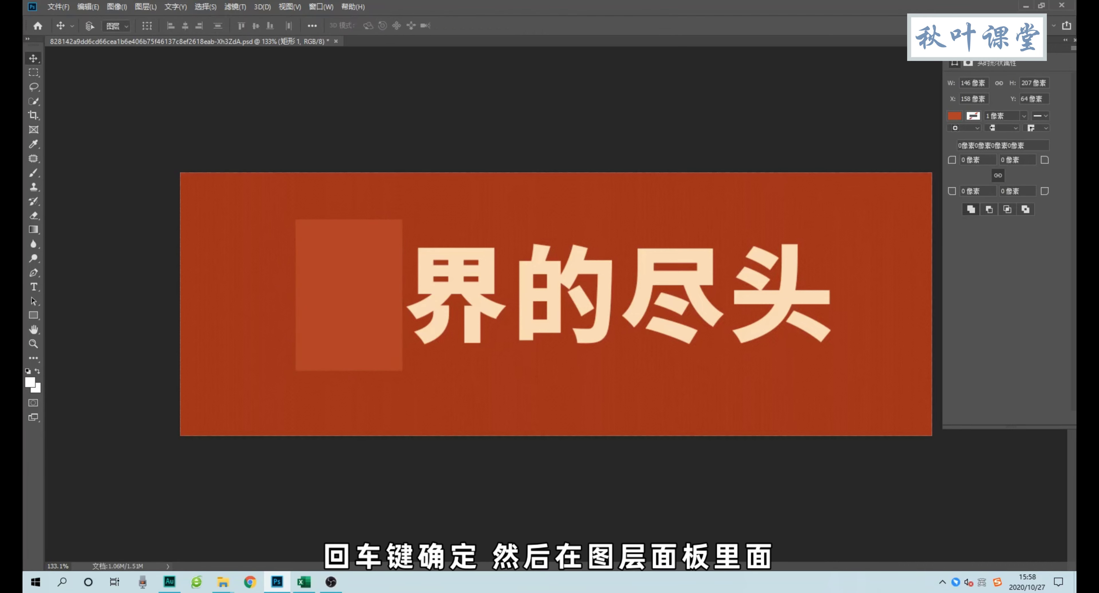
# - Clip the 矩形 1 rectangle into the title text, keeping it over 世
pyautogui.click(958, 51)
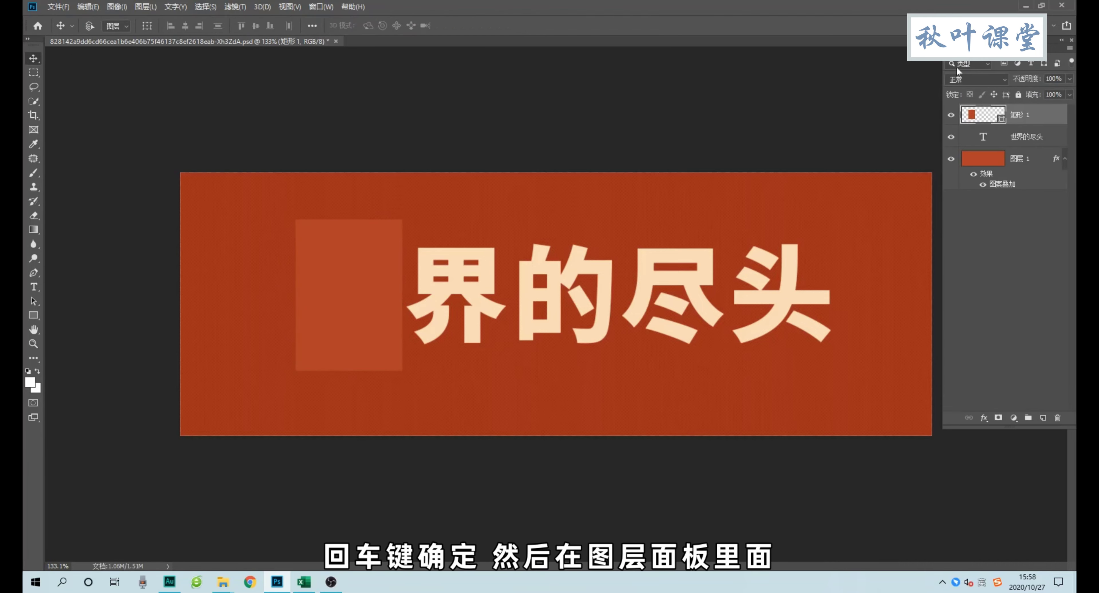
pyautogui.rightClick(1043, 115)
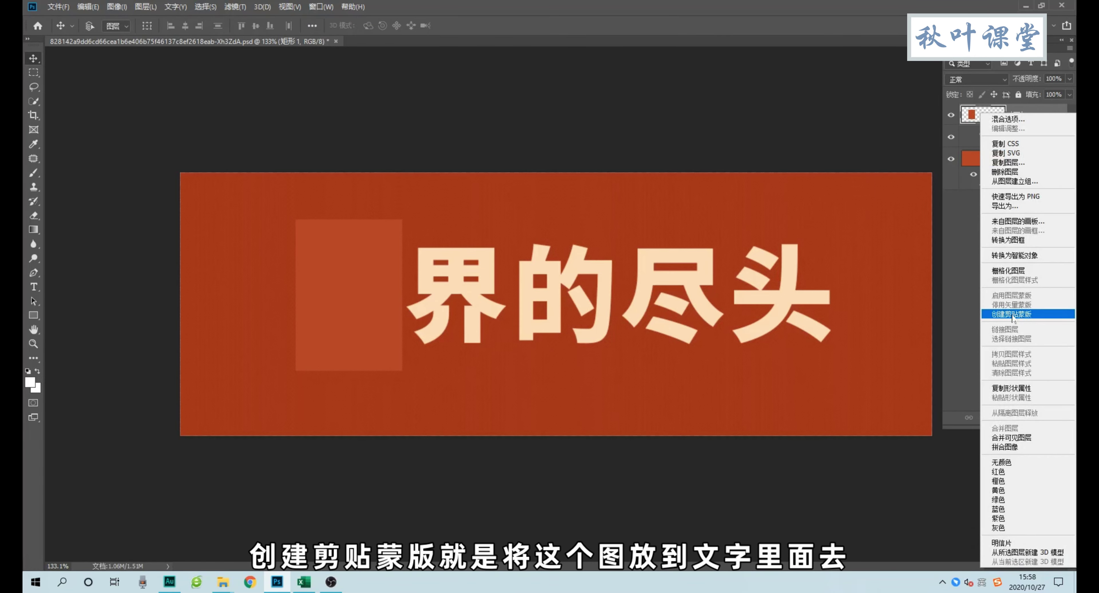
pyautogui.click(1013, 316)
pyautogui.moveTo(479, 281); pyautogui.dragTo(392, 257)
pyautogui.hotkey('ctrl', '+')
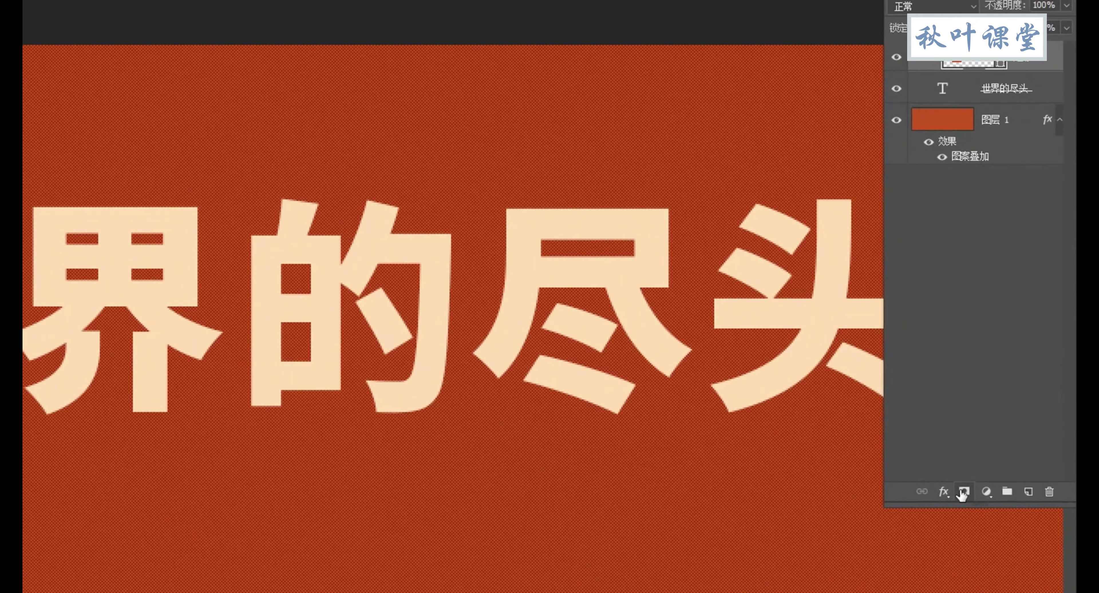
pyautogui.click(963, 491)
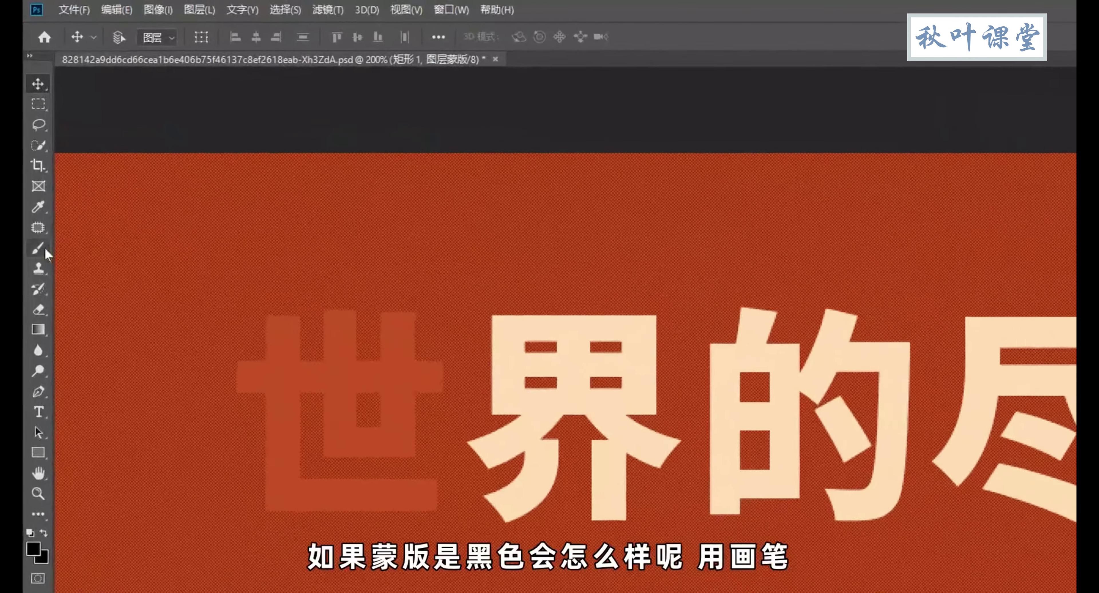
pyautogui.click(41, 279)
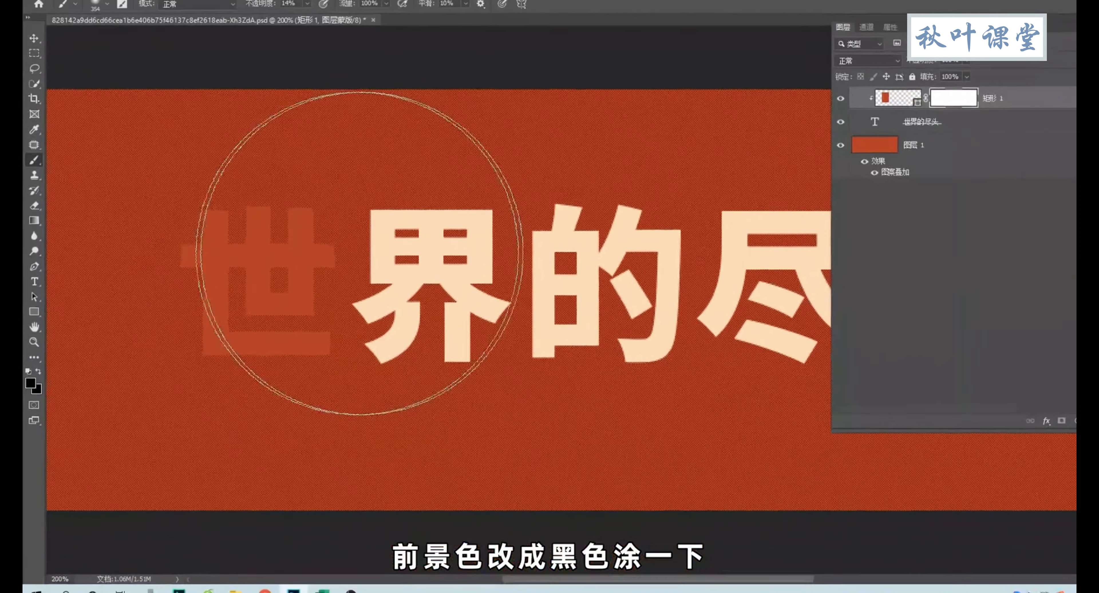
pyautogui.rightClick(323, 200)
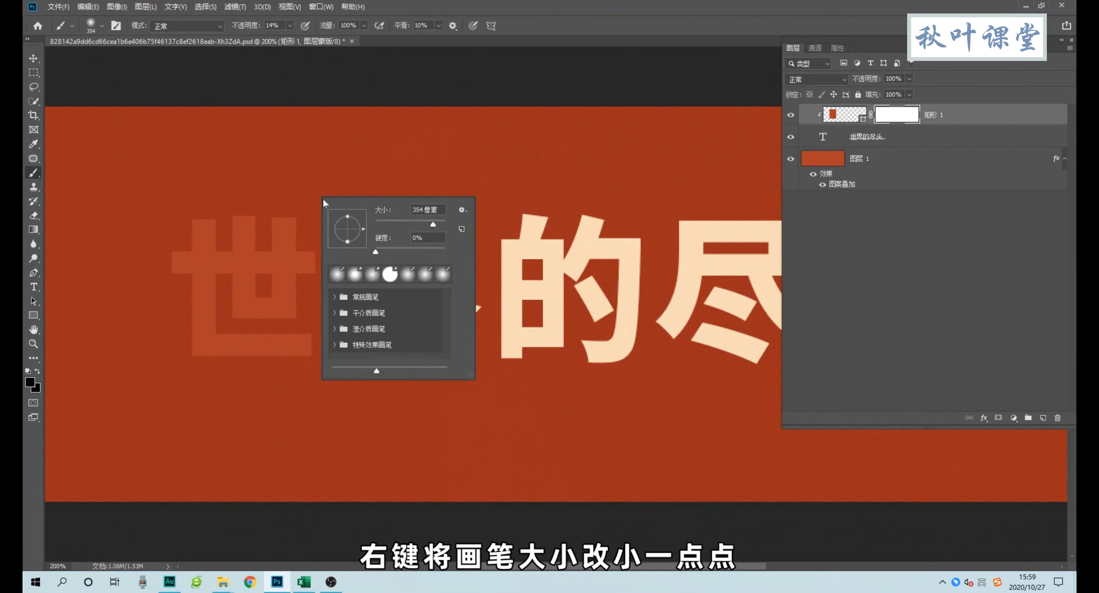
pyautogui.moveTo(397, 226); pyautogui.dragTo(381, 222)
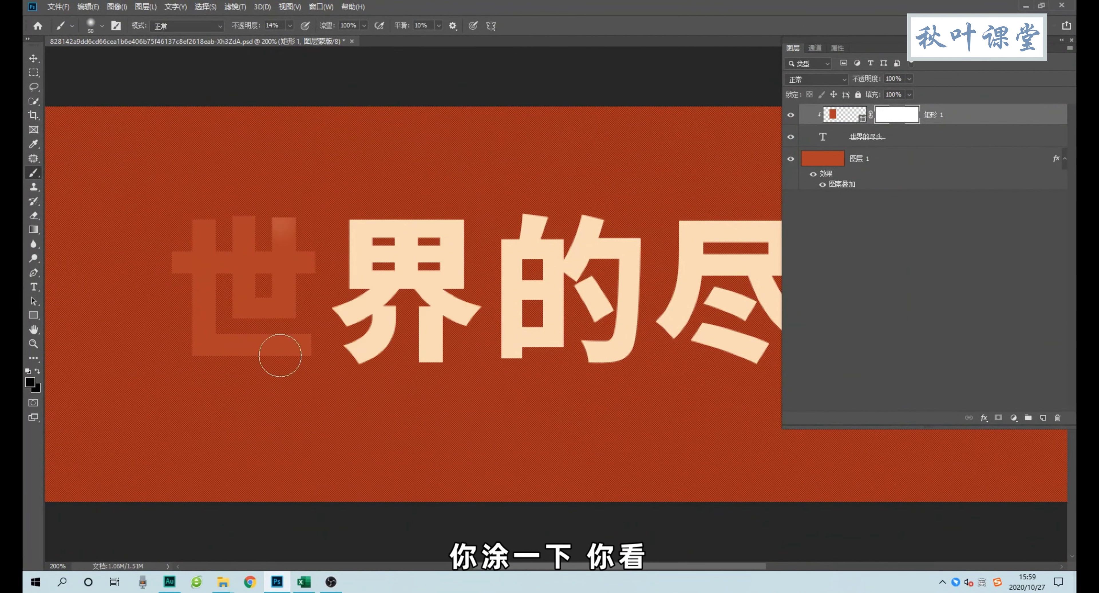
pyautogui.moveTo(277, 355); pyautogui.dragTo(294, 225)
pyautogui.moveTo(317, 363); pyautogui.dragTo(302, 394)
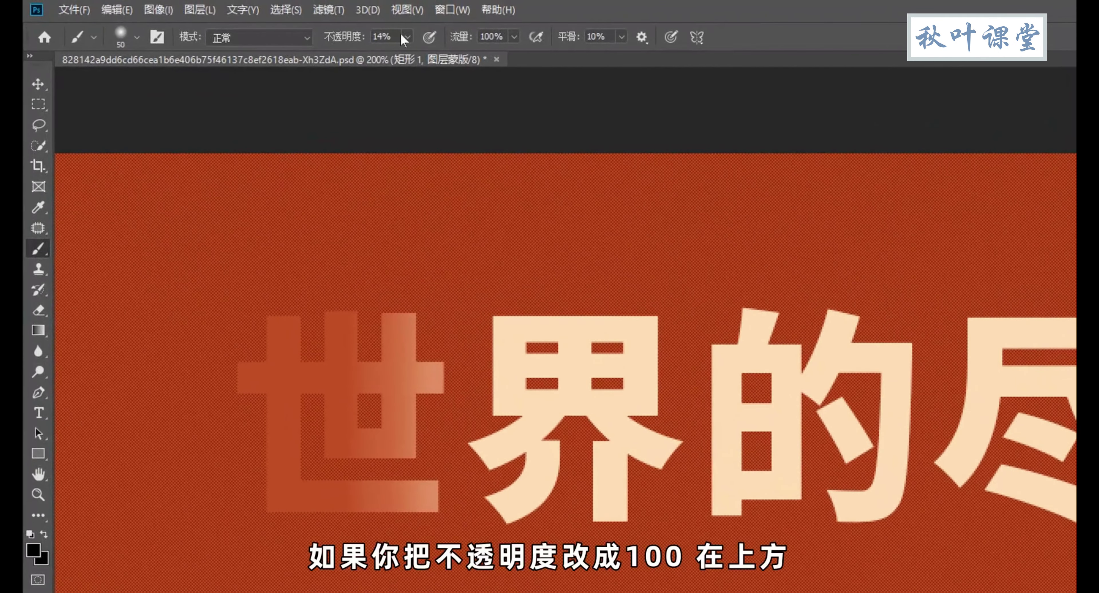
pyautogui.click(407, 37)
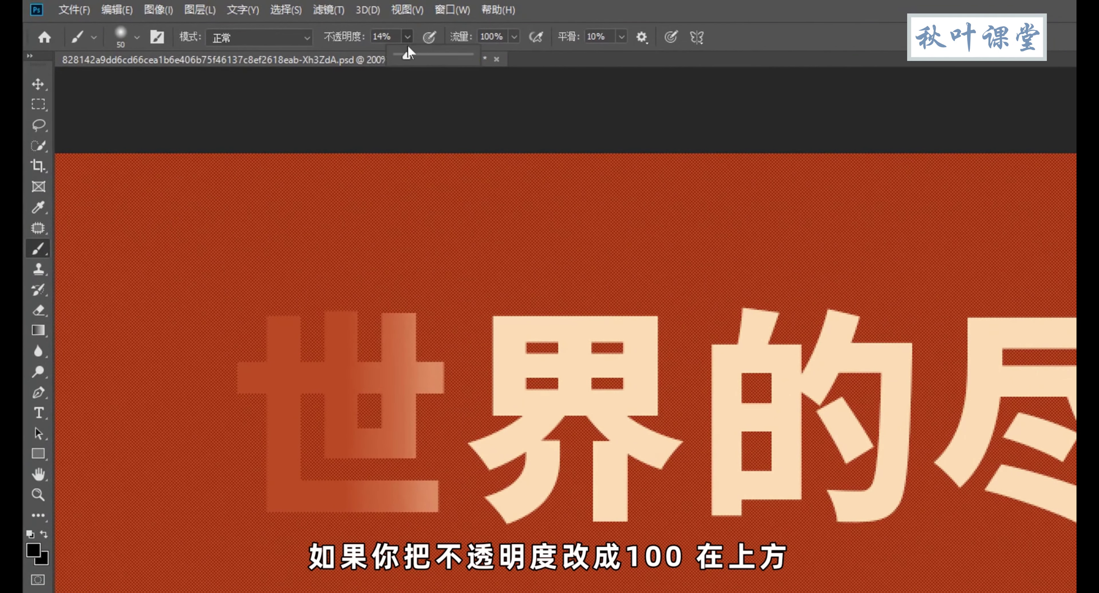
pyautogui.moveTo(408, 235)
pyautogui.mouseDown()
pyautogui.moveTo(409, 579)
pyautogui.moveTo(395, 263)
pyautogui.moveTo(363, 540)
pyautogui.moveTo(370, 256)
pyautogui.mouseUp()
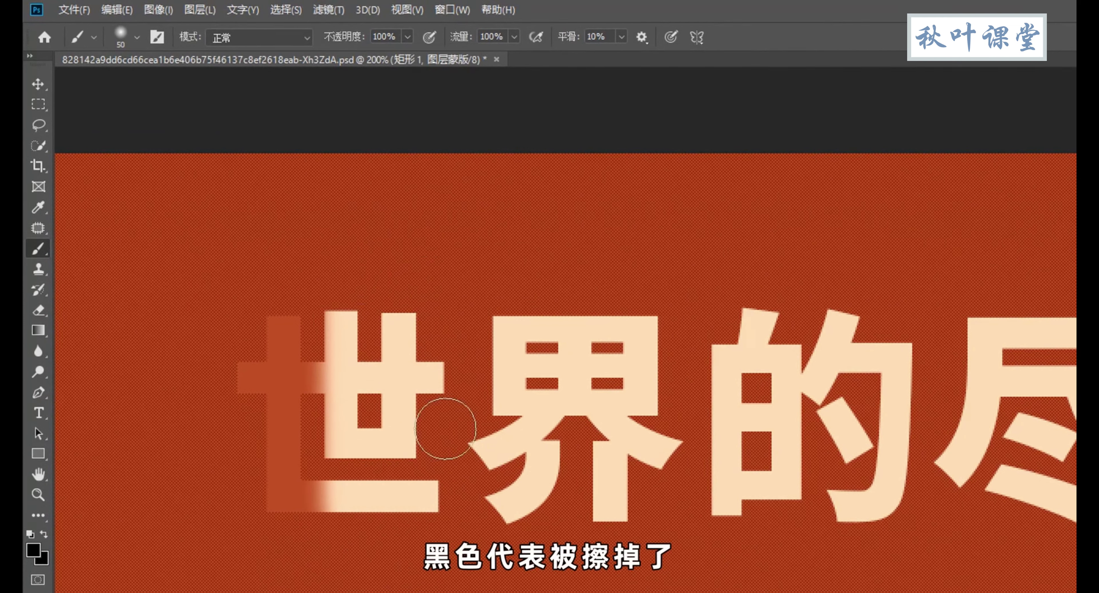
pyautogui.click(33, 551)
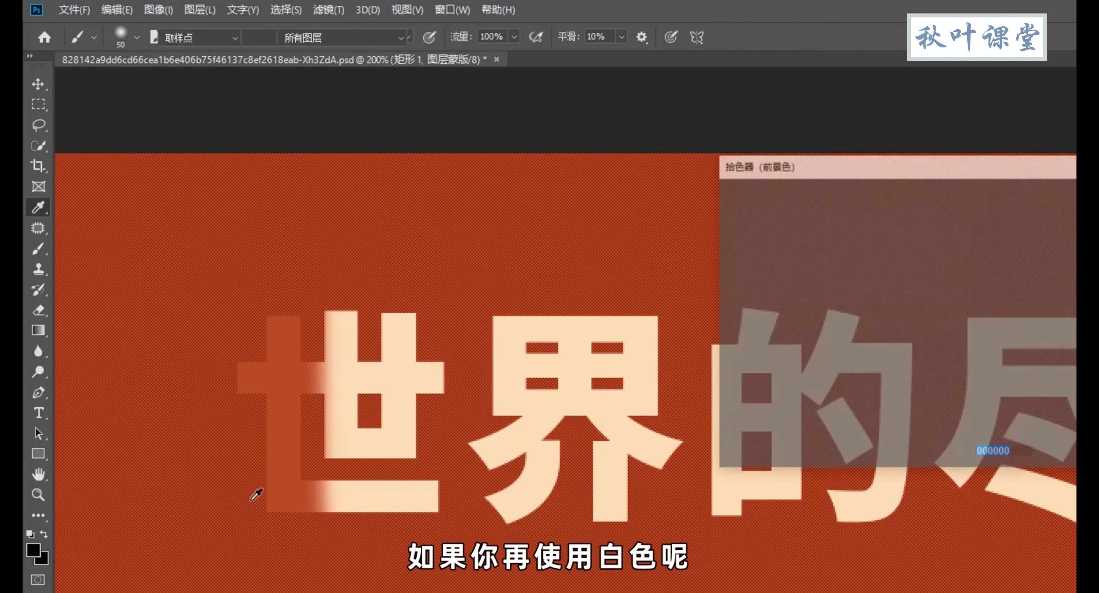
pyautogui.write('ffffff')
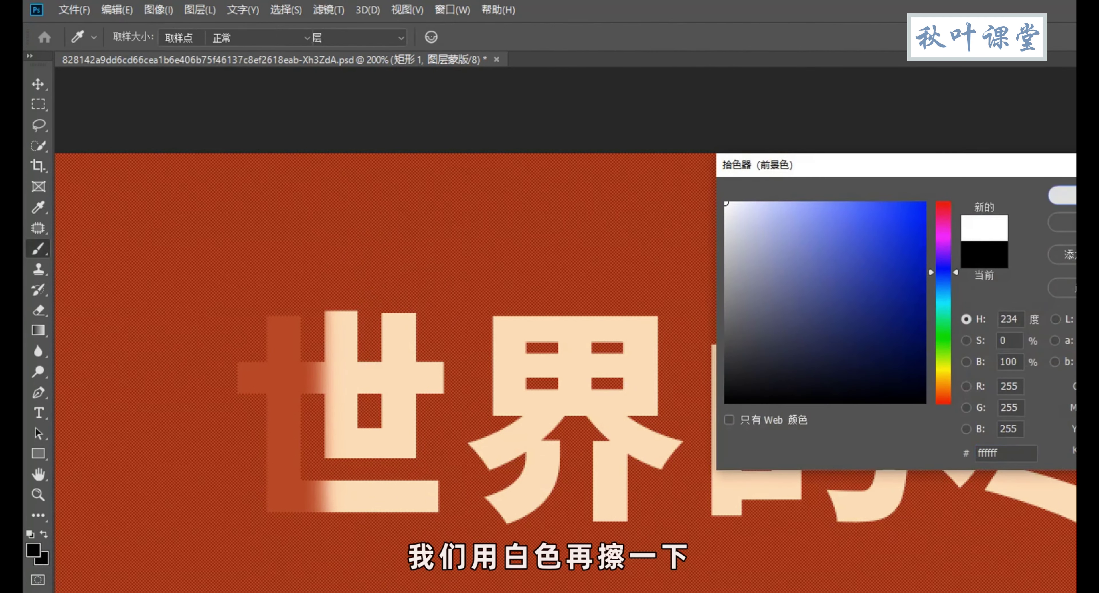
pyautogui.press('Return')
pyautogui.moveTo(396, 329)
pyautogui.mouseDown()
pyautogui.moveTo(333, 337)
pyautogui.moveTo(209, 447)
pyautogui.moveTo(368, 465)
pyautogui.mouseUp()
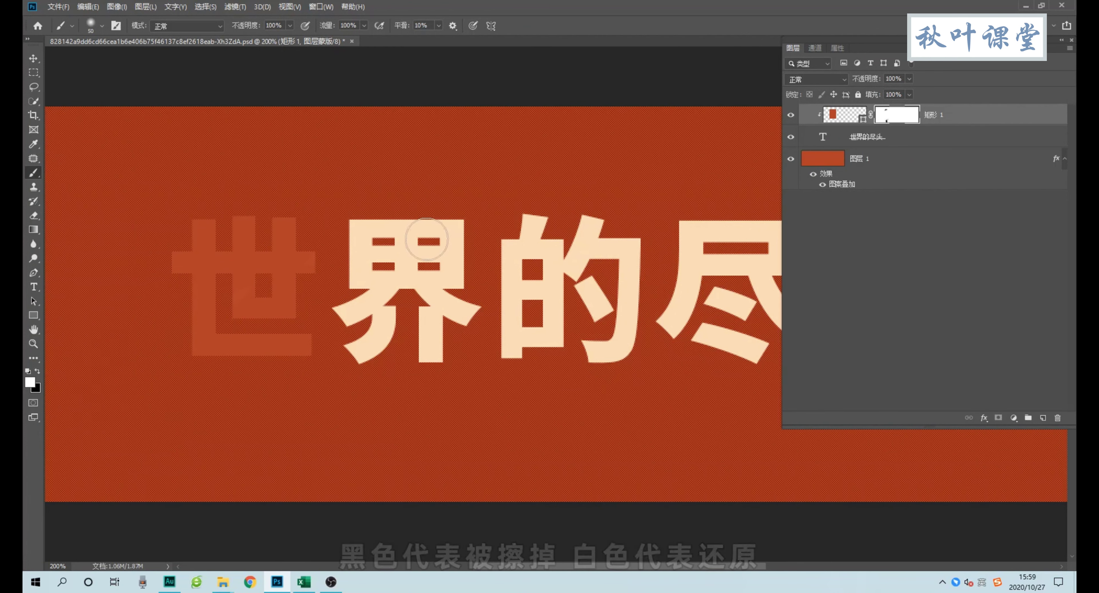
pyautogui.click(36, 59)
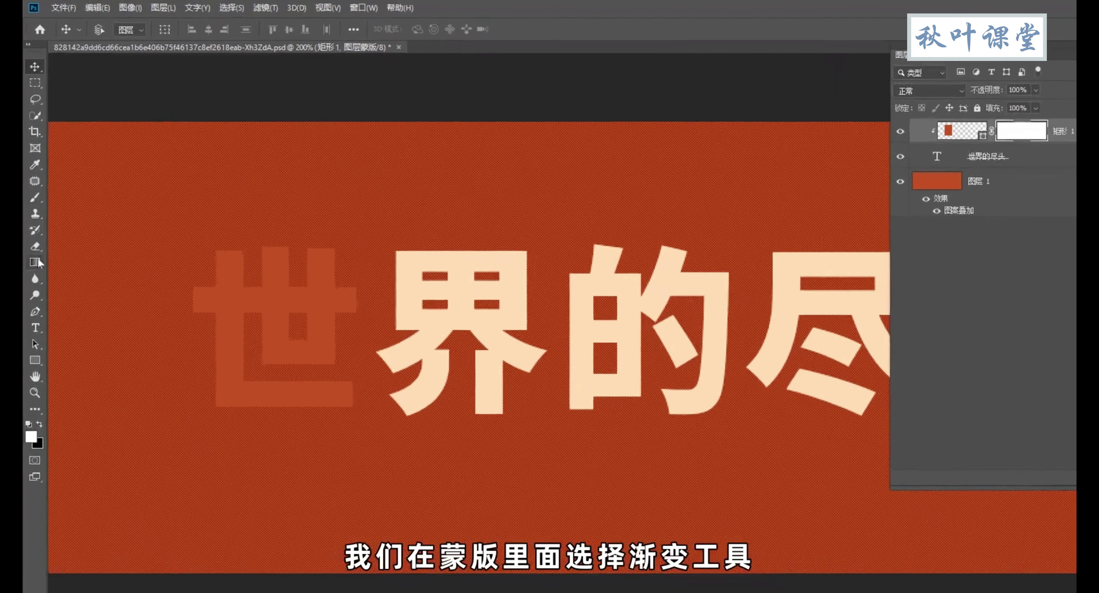
# - Apply a foreground-to-background gradient left to right across 世 on the 矩形 1 mask
pyautogui.click(33, 229)
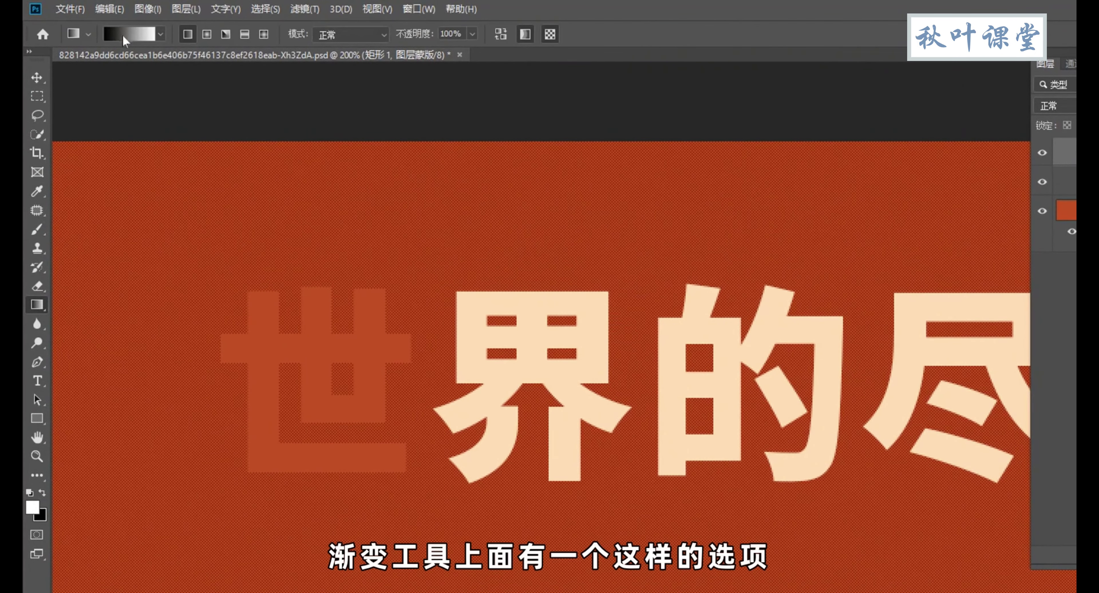
pyautogui.click(128, 34)
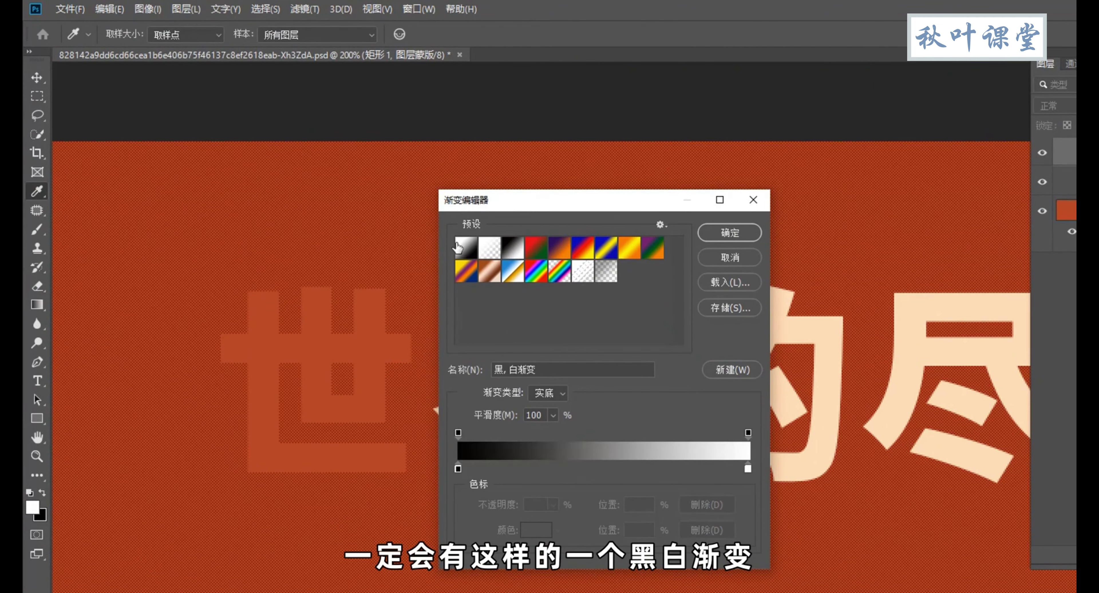
pyautogui.click(509, 255)
pyautogui.click(466, 252)
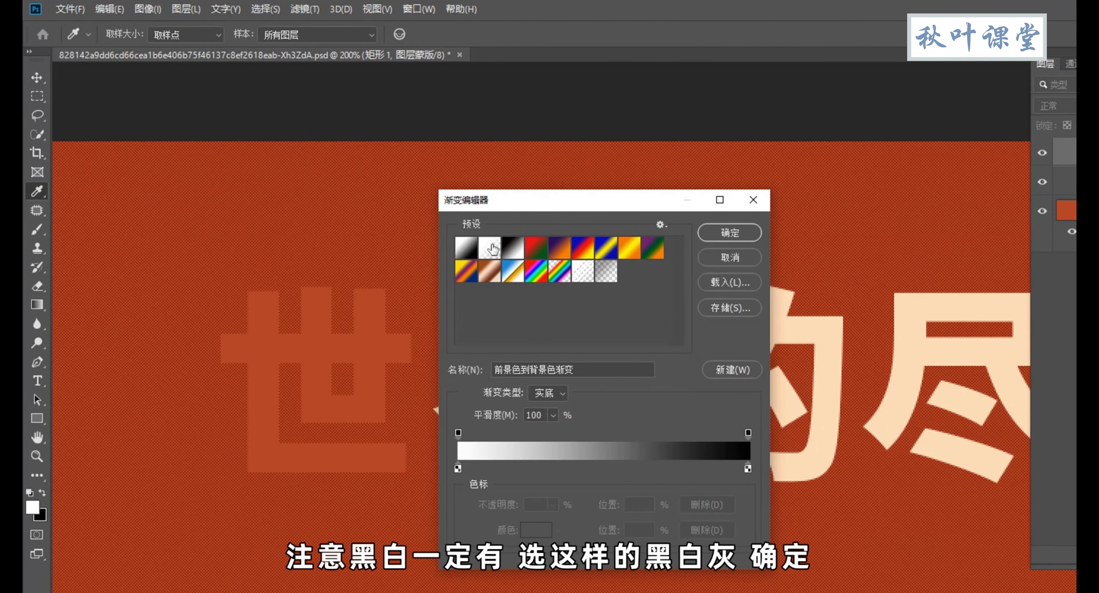
pyautogui.click(720, 232)
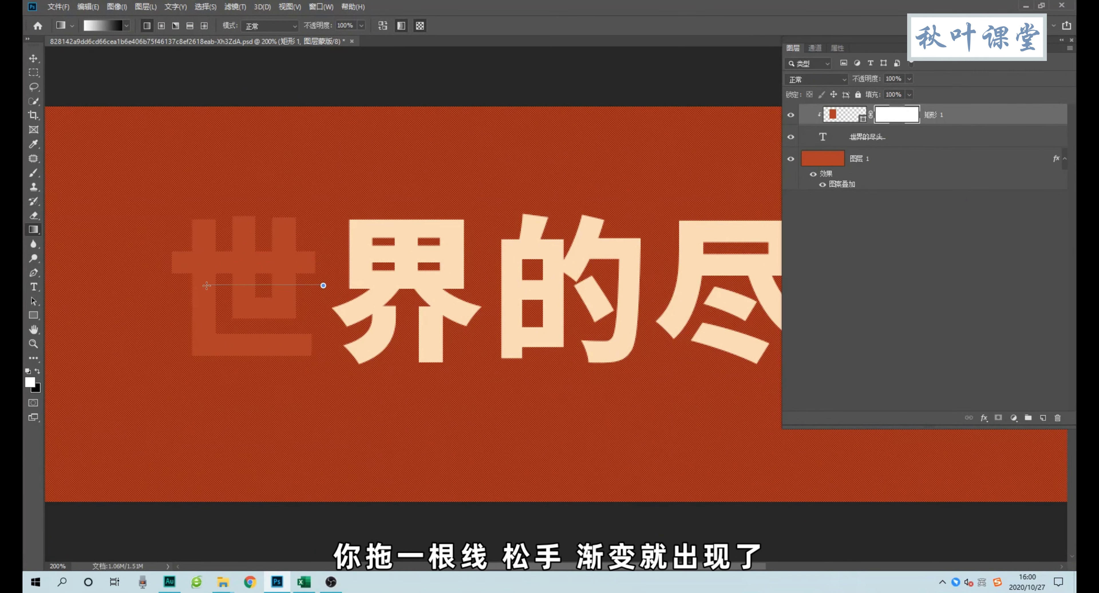
pyautogui.moveTo(206, 285); pyautogui.dragTo(207, 286)
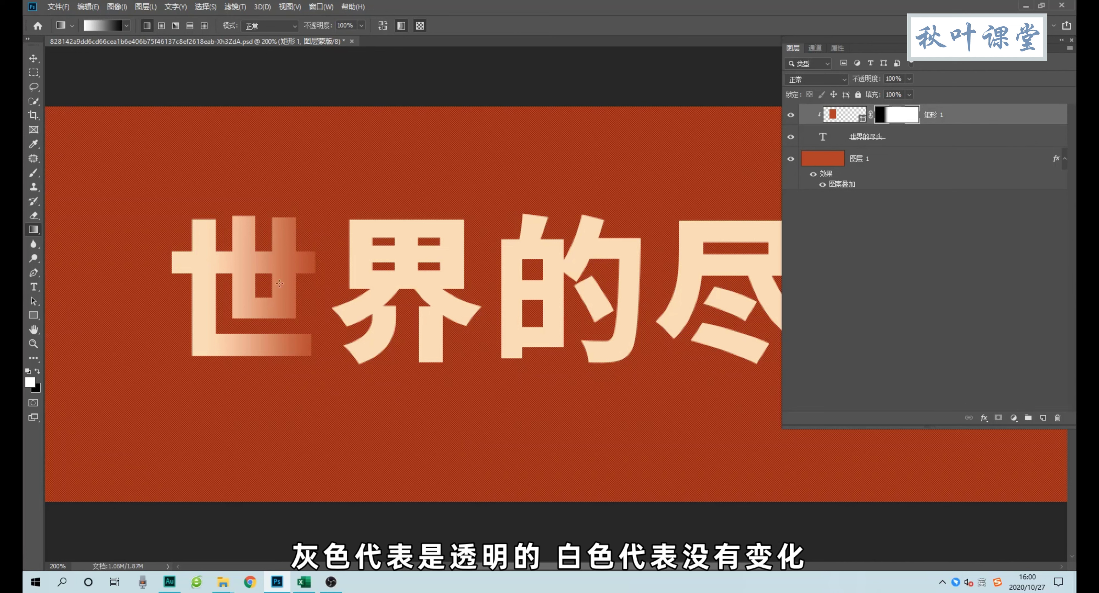
pyautogui.click(844, 114)
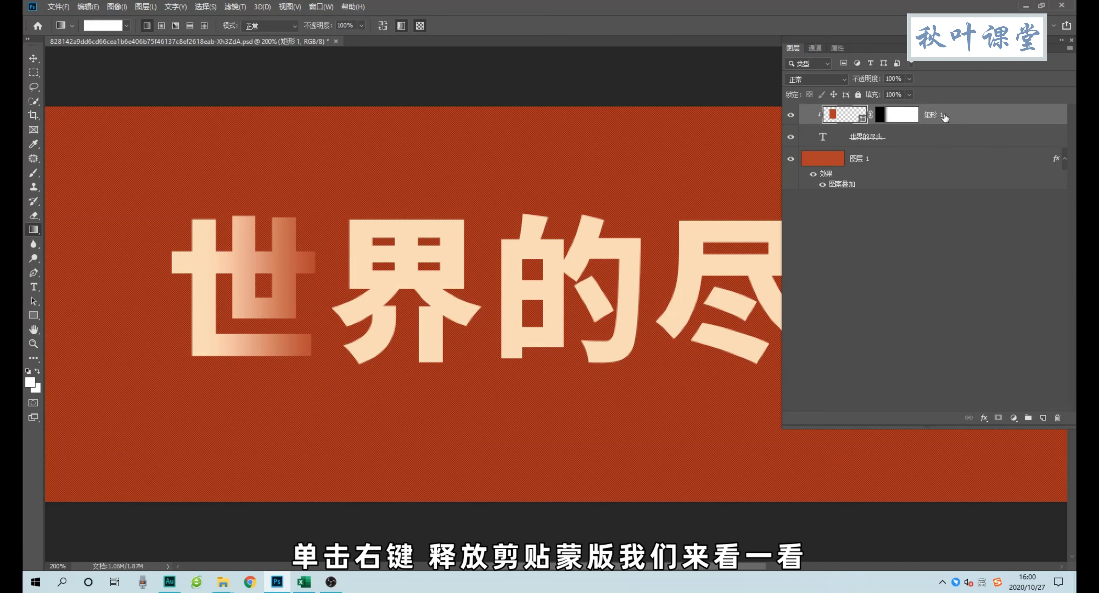
pyautogui.rightClick(961, 119)
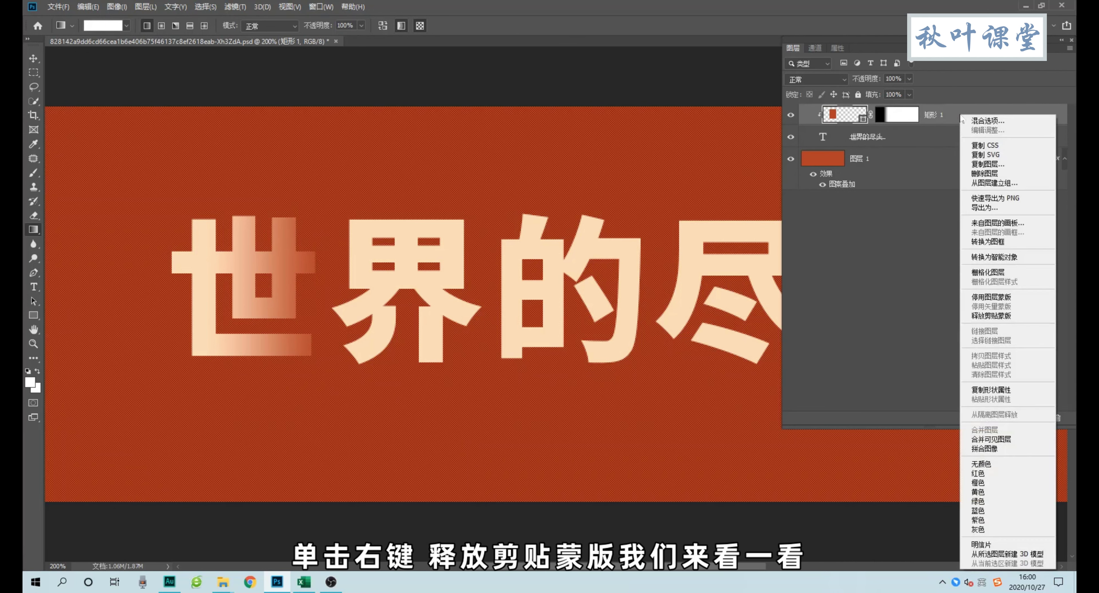
pyautogui.click(993, 316)
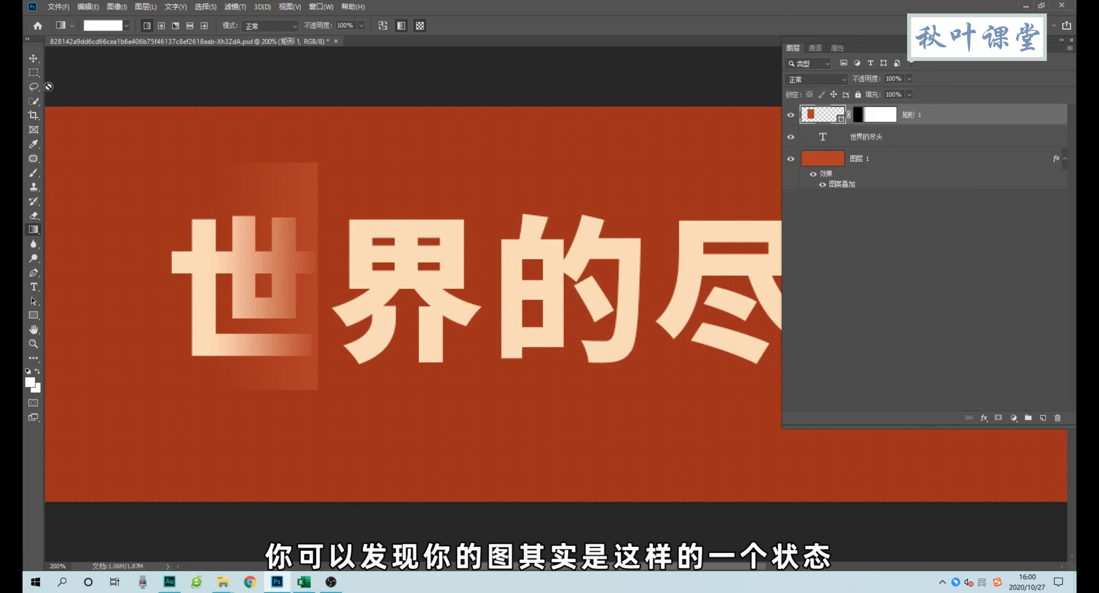
pyautogui.click(34, 58)
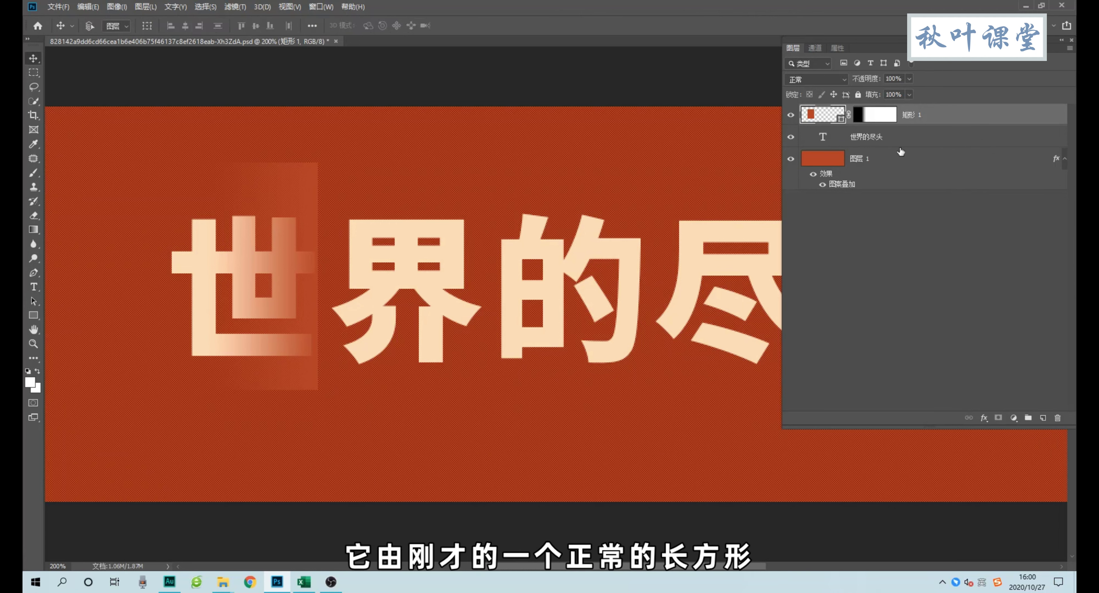
pyautogui.moveTo(292, 200); pyautogui.dragTo(594, 250)
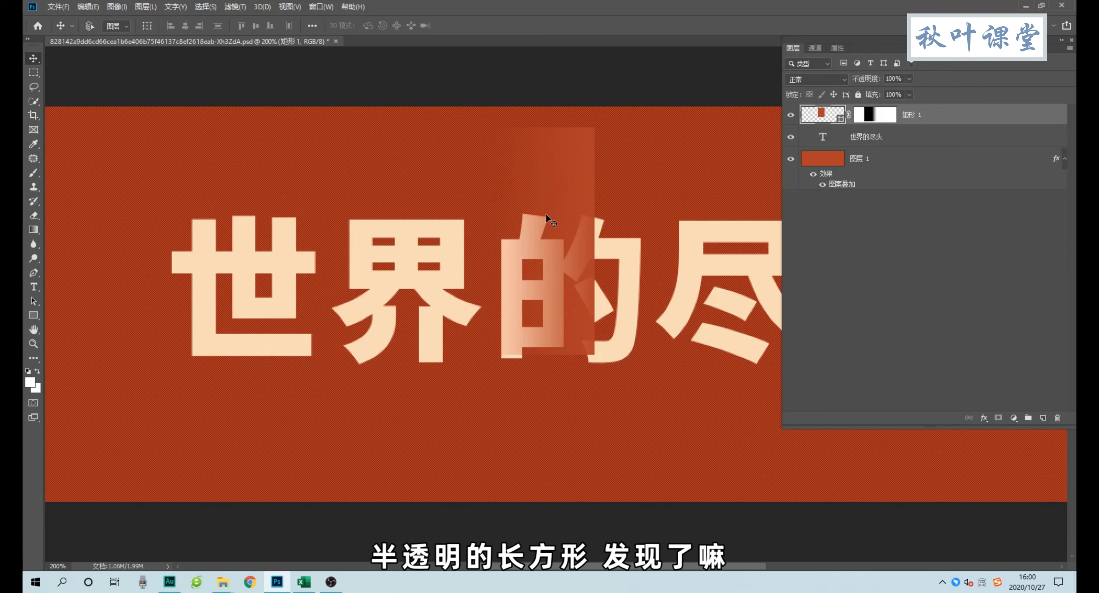
pyautogui.hotkey('ctrl', 'z')
pyautogui.rightClick(873, 123)
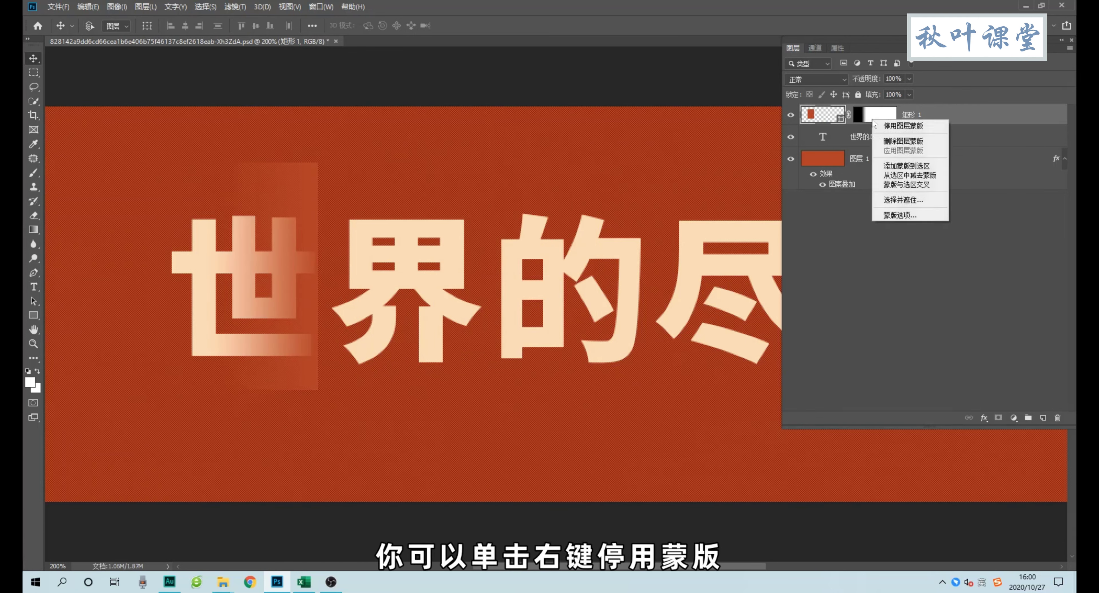
pyautogui.click(884, 126)
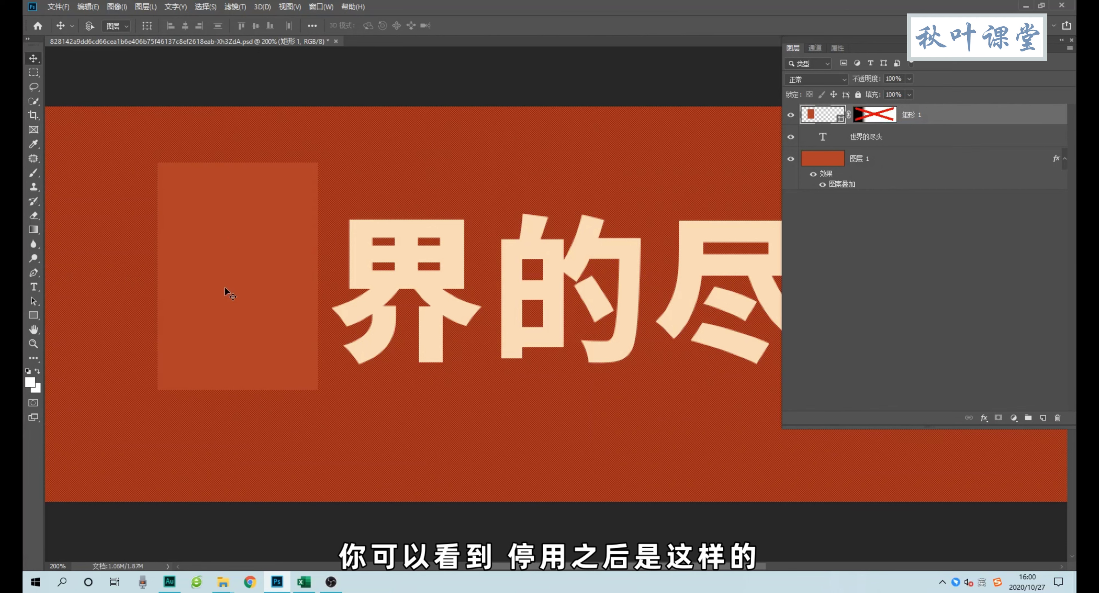
pyautogui.rightClick(879, 121)
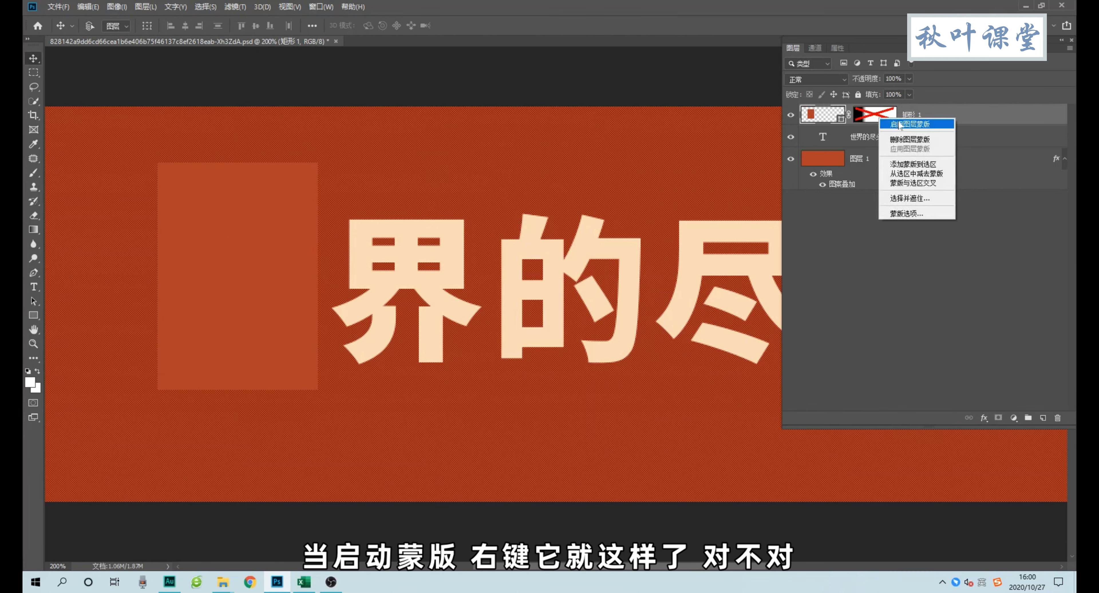
pyautogui.click(900, 124)
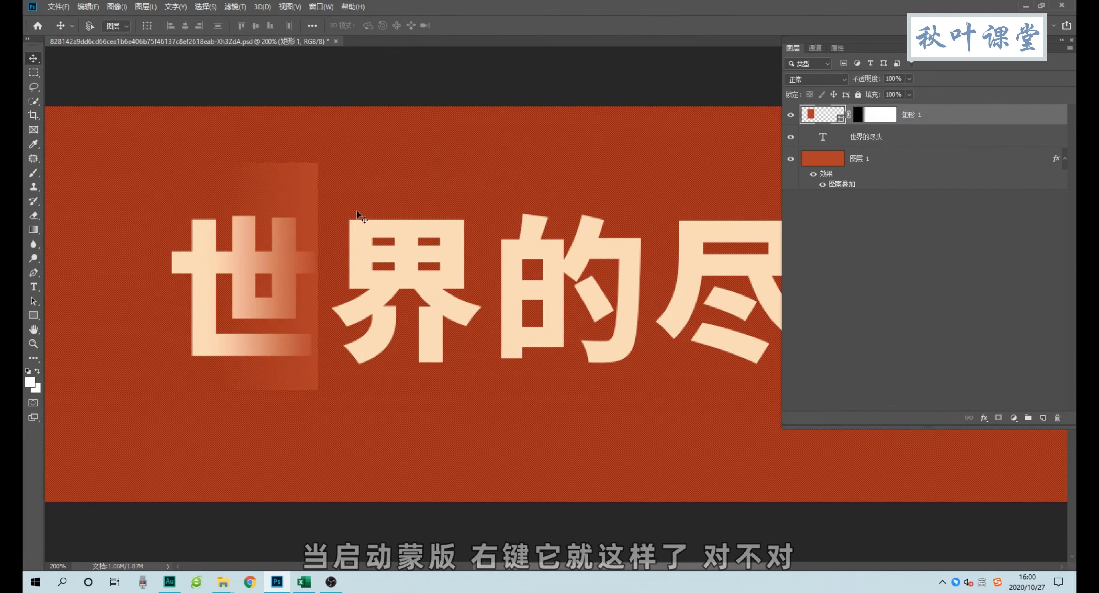
pyautogui.rightClick(950, 115)
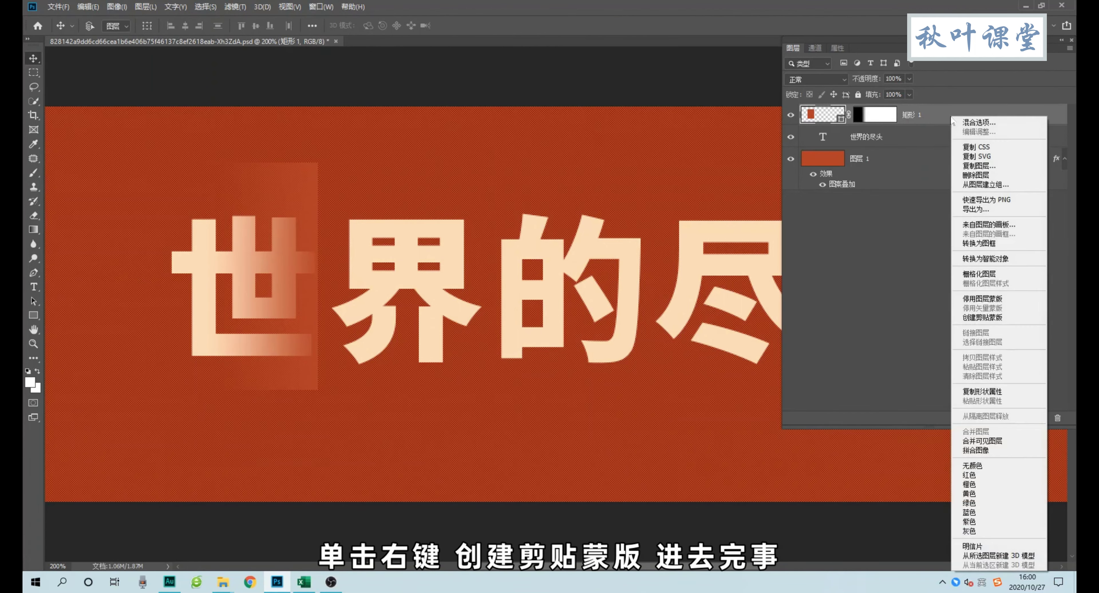
pyautogui.click(989, 318)
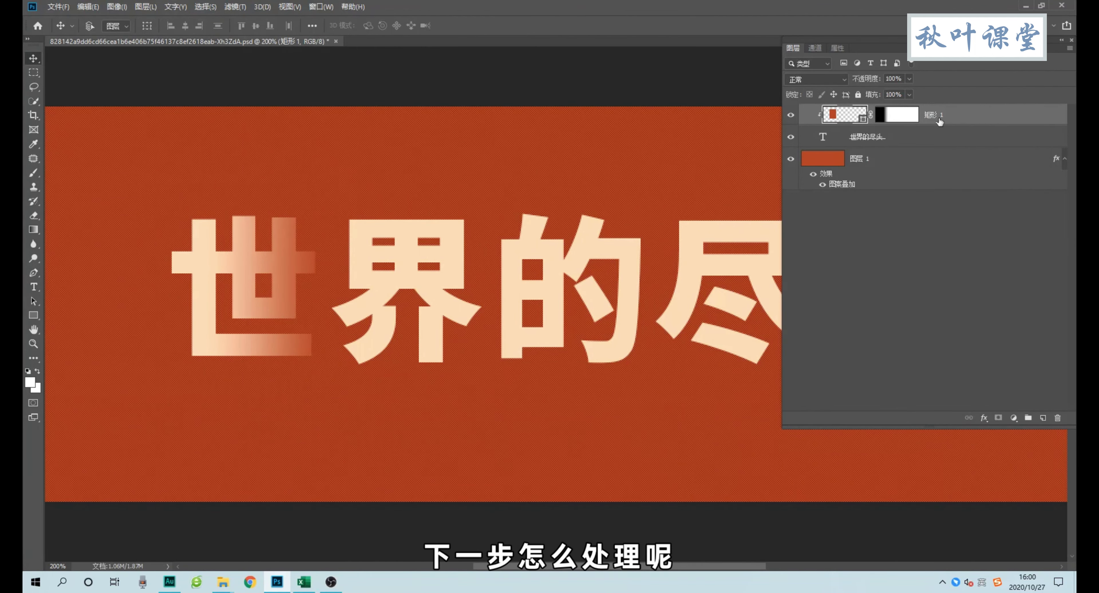
# - Duplicate the gradient rectangle with Ctrl+J and place copies over 界 and the following characters
pyautogui.hotkey('ctrl', 'j')
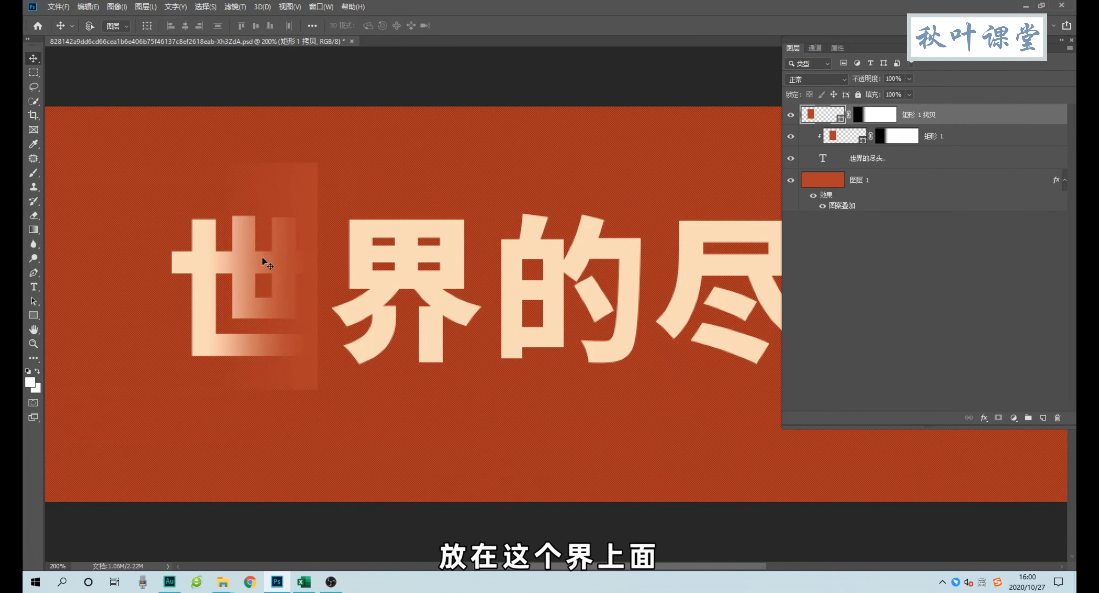
pyautogui.moveTo(262, 260); pyautogui.dragTo(436, 262)
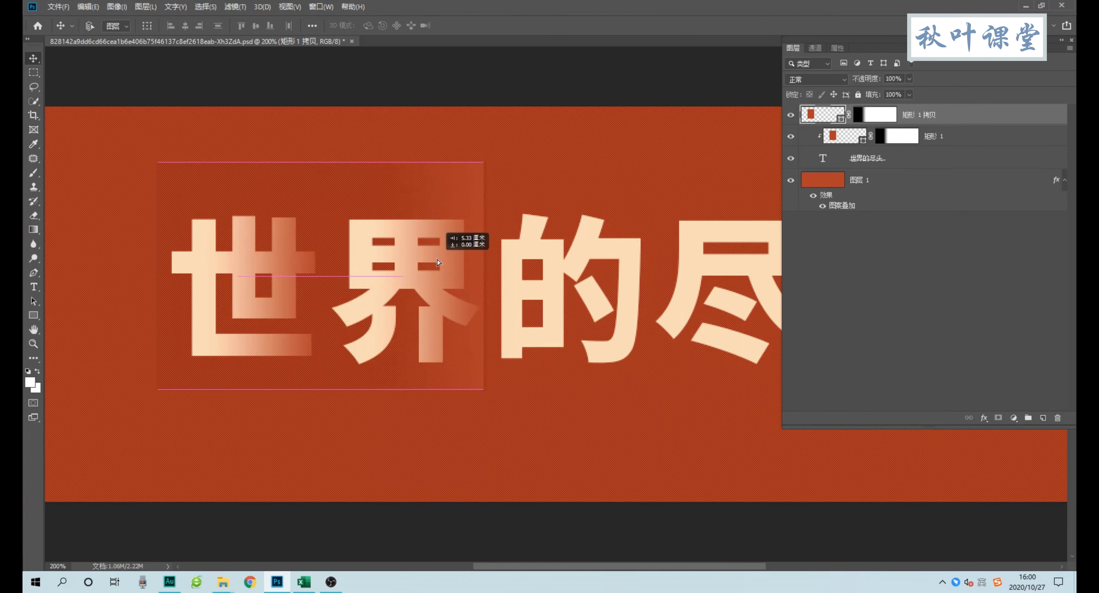
pyautogui.moveTo(435, 262); pyautogui.dragTo(436, 261)
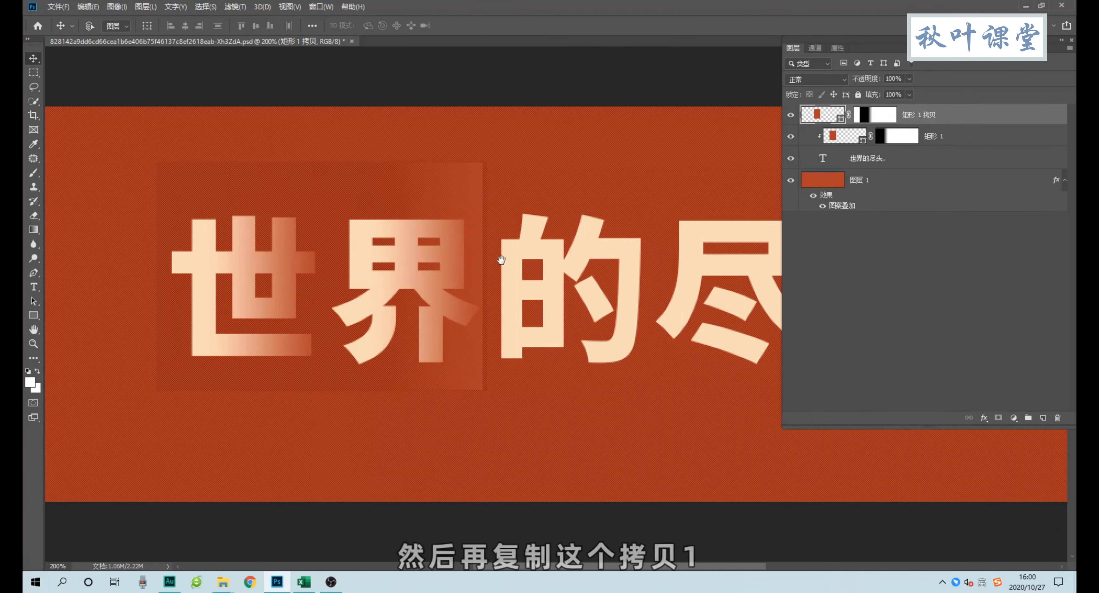
pyautogui.moveTo(503, 245)
pyautogui.mouseDown()
pyautogui.moveTo(380, 252)
pyautogui.moveTo(683, 306)
pyautogui.mouseUp()
pyautogui.hotkey('ctrl', 'j')
pyautogui.hotkey('ctrl', 'j')
pyautogui.hotkey('ctrl', 'j')
pyautogui.hotkey('ctrl', 'j')
pyautogui.hotkey('ctrl', '1')
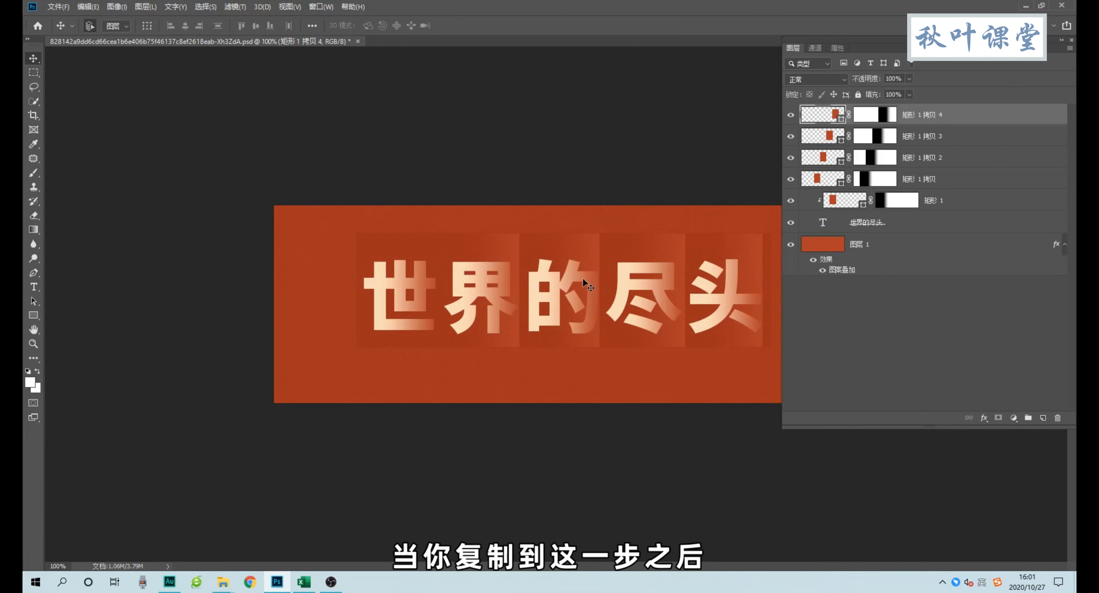
pyautogui.hotkey('ctrl', '+')
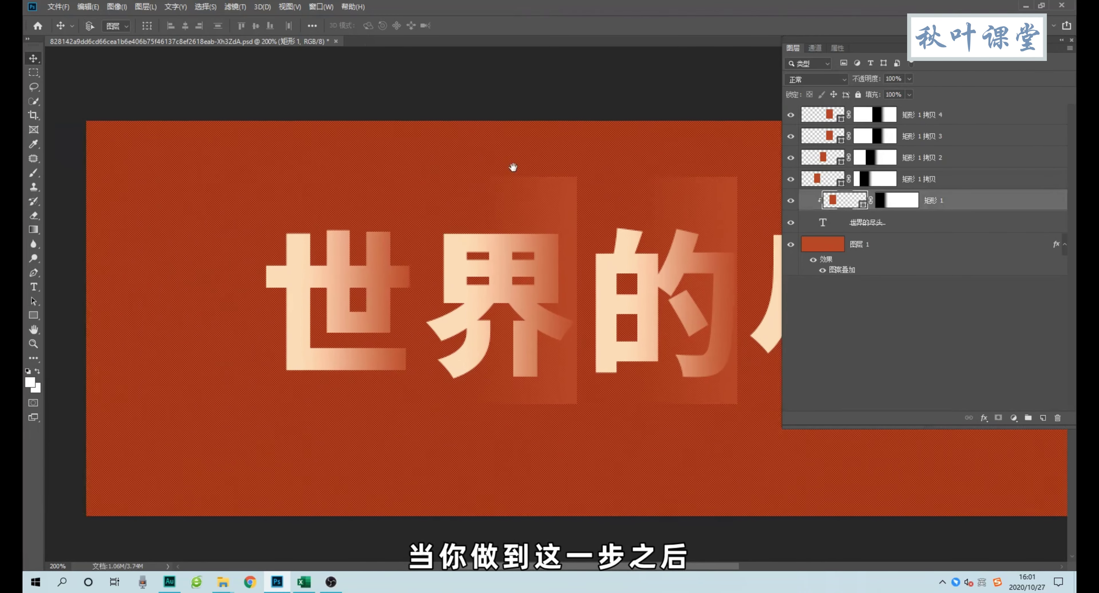
# - Clip the layers 矩形 1 拷贝 and 矩形 1 拷贝 2 to the title text
pyautogui.moveTo(513, 167); pyautogui.dragTo(458, 167)
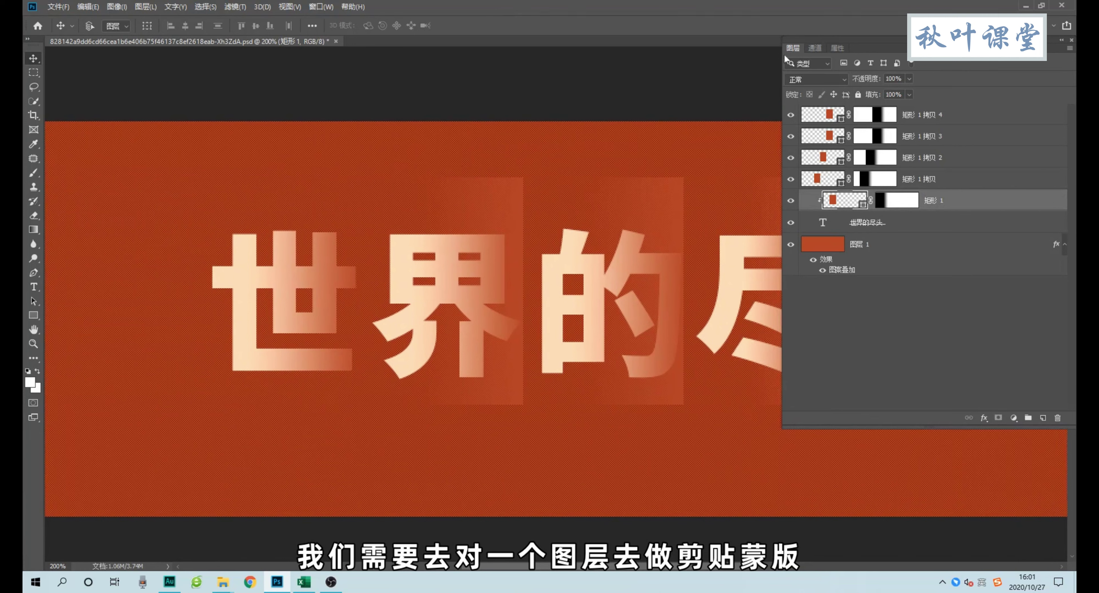
pyautogui.moveTo(781, 54); pyautogui.dragTo(872, 54)
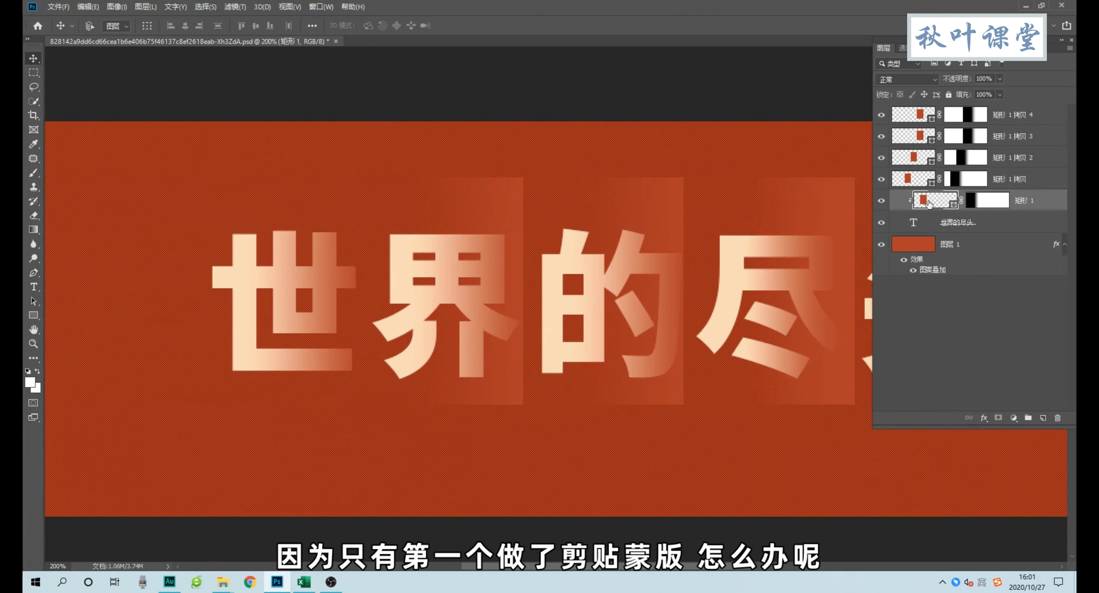
pyautogui.click(1030, 187)
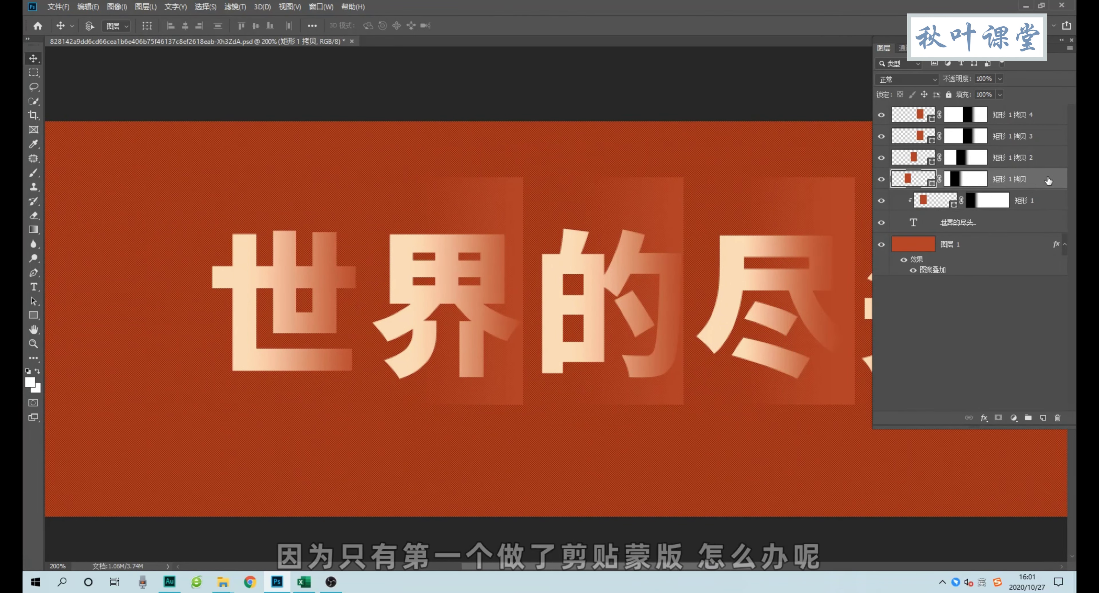
pyautogui.rightClick(1046, 177)
pyautogui.click(981, 317)
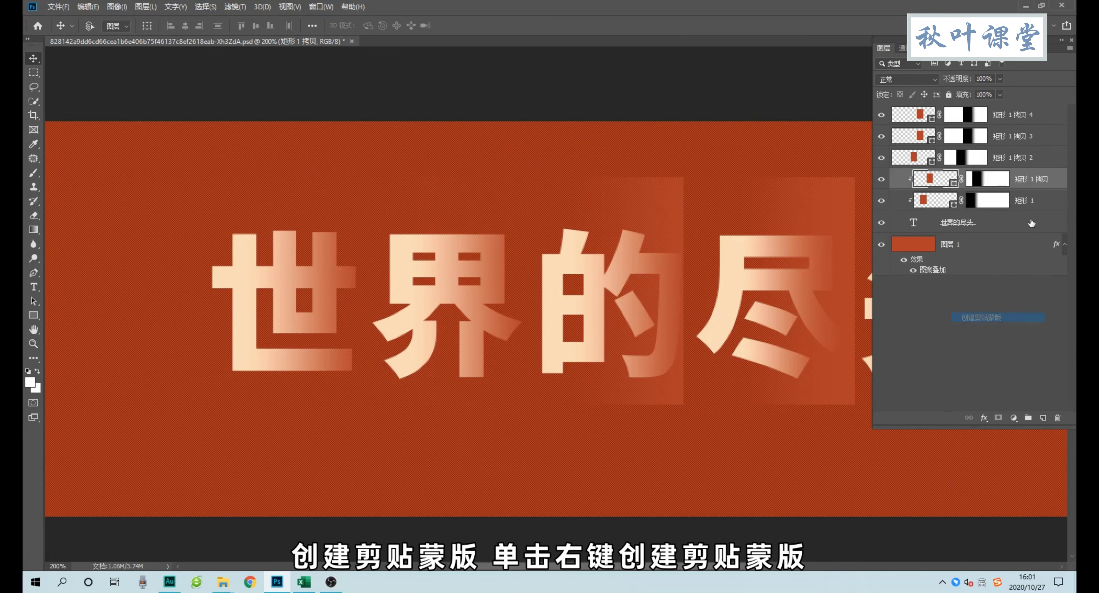
pyautogui.click(1048, 158)
pyautogui.rightClick(1048, 158)
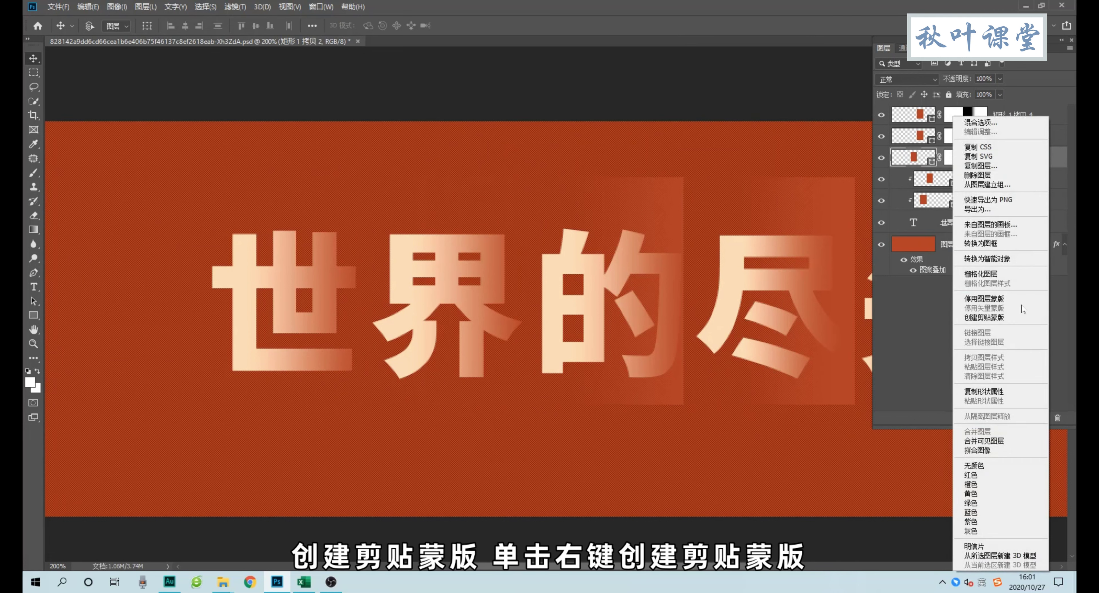
pyautogui.click(1019, 317)
# - Clip 矩形 1 拷贝 3 and 矩形 1 拷贝 4 to the text and view the whole design
pyautogui.rightClick(1039, 137)
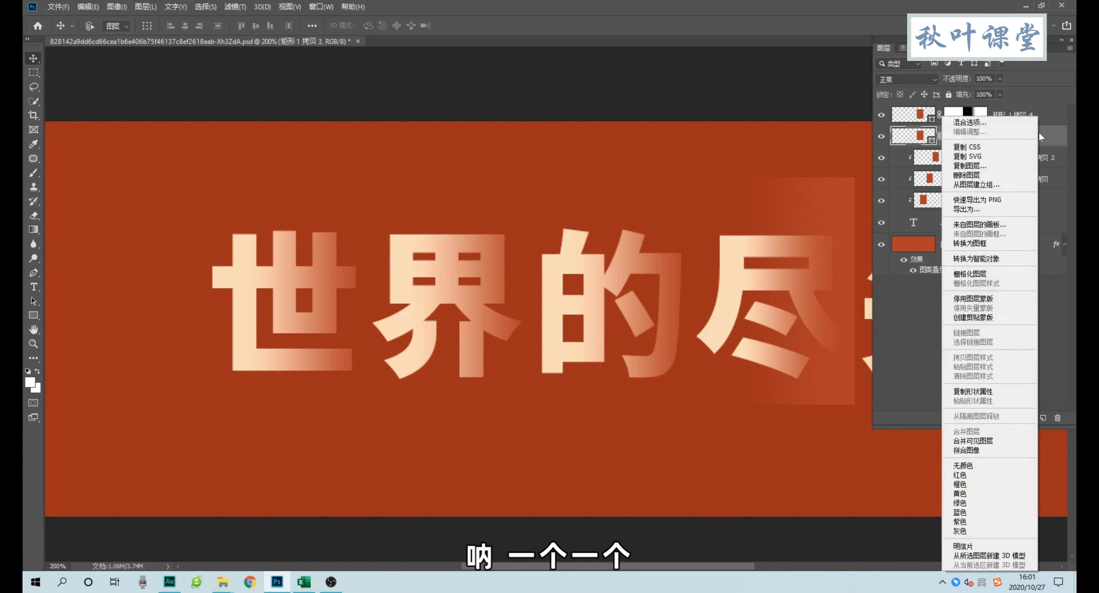
pyautogui.click(989, 318)
pyautogui.rightClick(1043, 114)
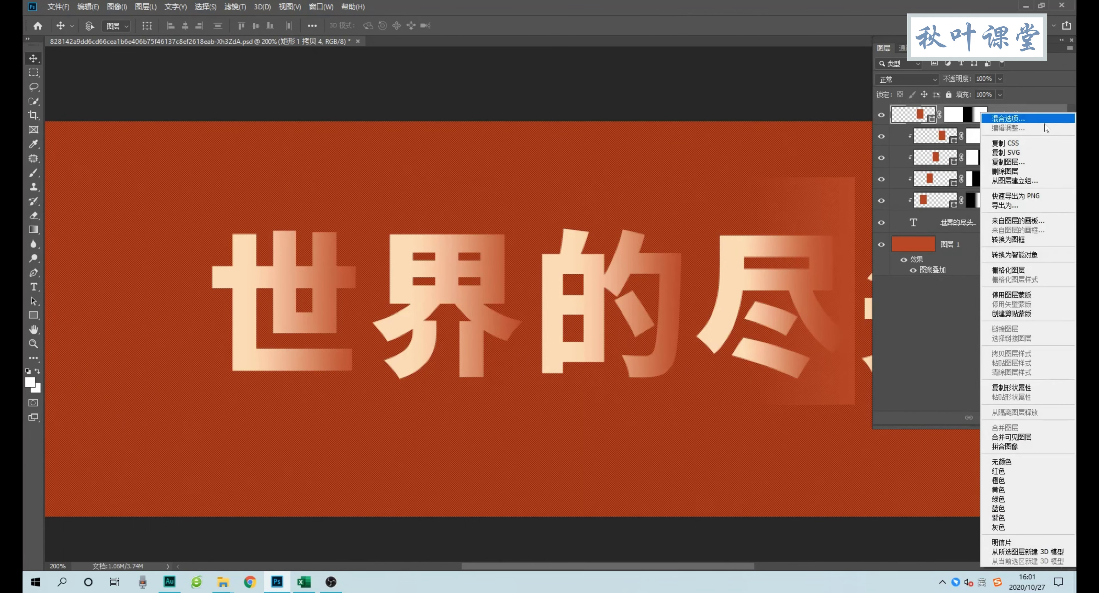
pyautogui.click(1020, 314)
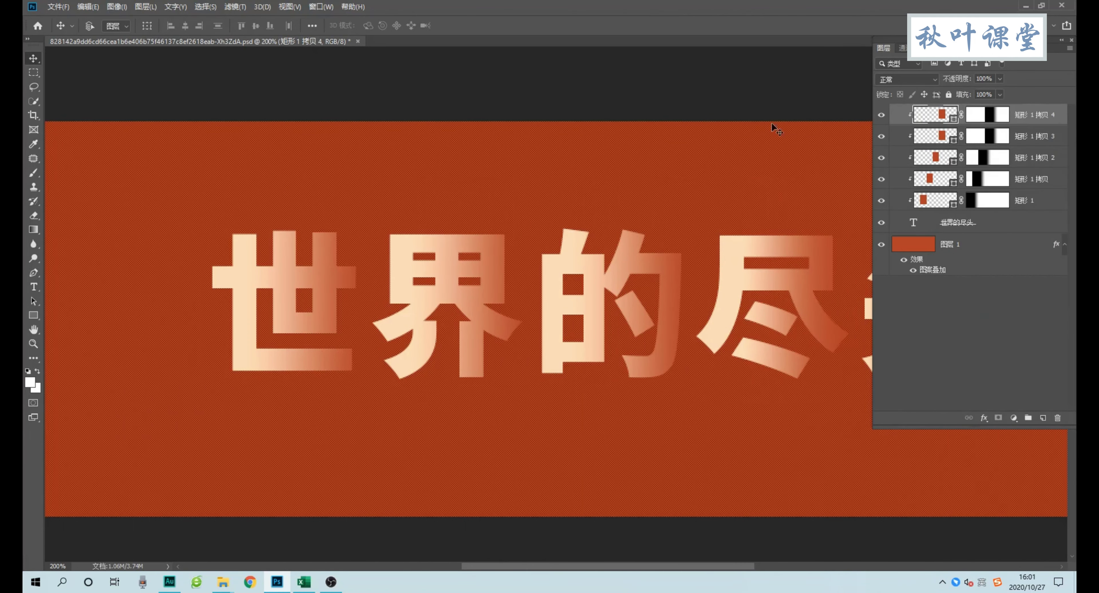
pyautogui.hotkey('ctrl', '1')
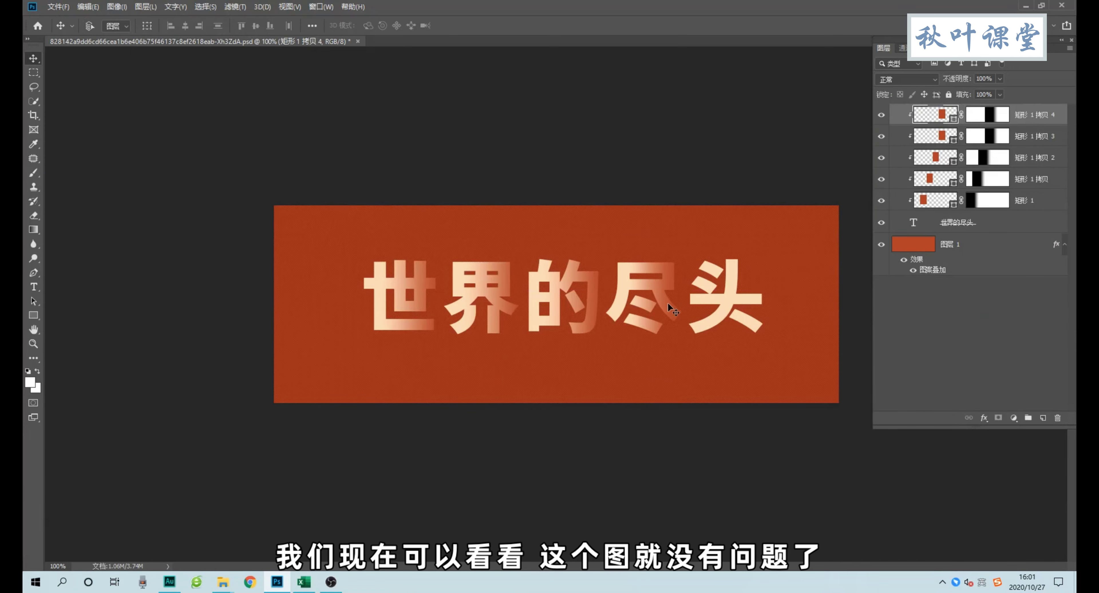
# - Duplicate the rectangle as 矩形 1 拷贝 5, place it over 头, and clip it to the title text
pyautogui.hotkey('ctrl', 'j')
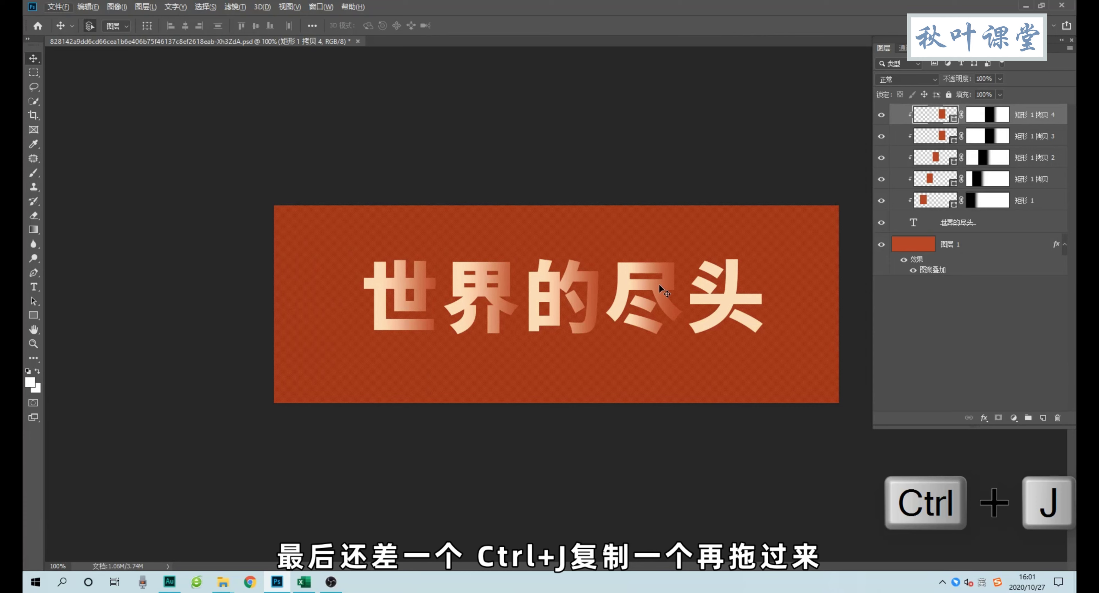
pyautogui.moveTo(658, 283); pyautogui.dragTo(747, 296)
pyautogui.rightClick(1018, 120)
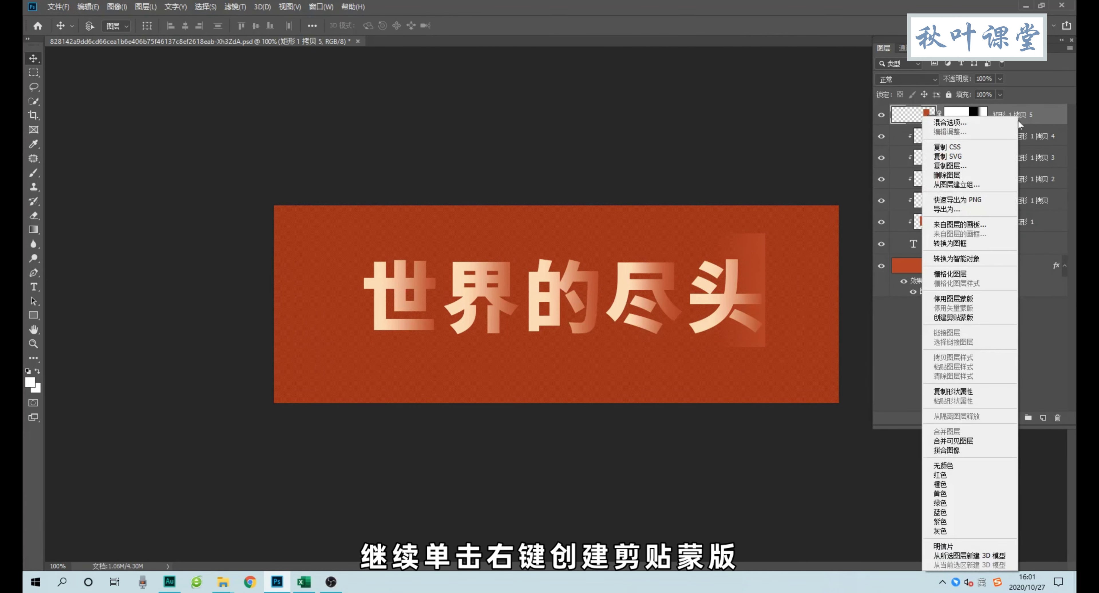
pyautogui.click(953, 317)
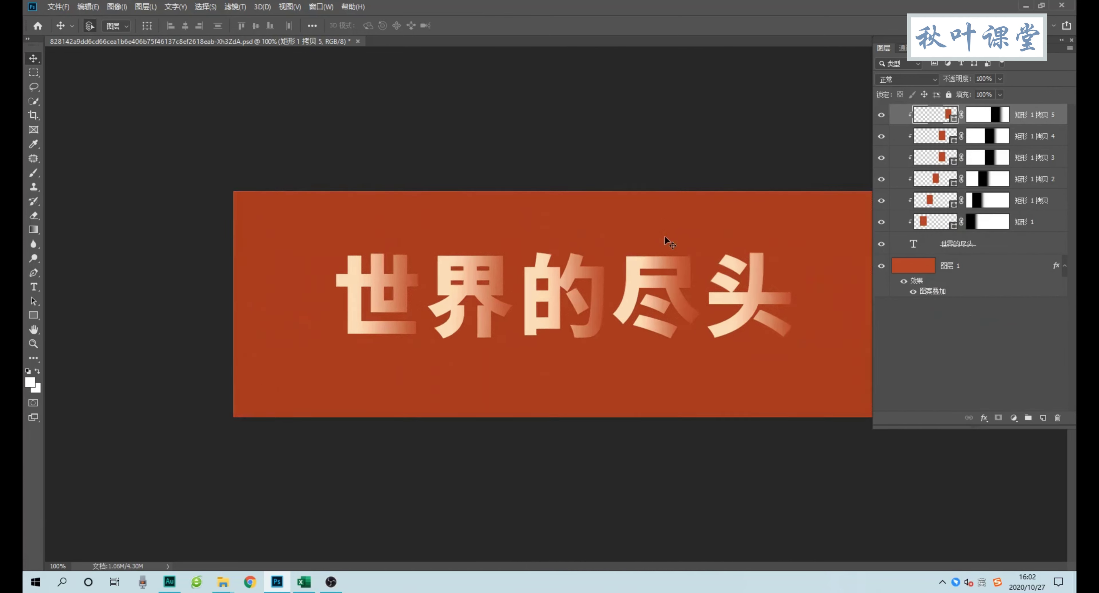
pyautogui.hotkey('ctrl', '+')
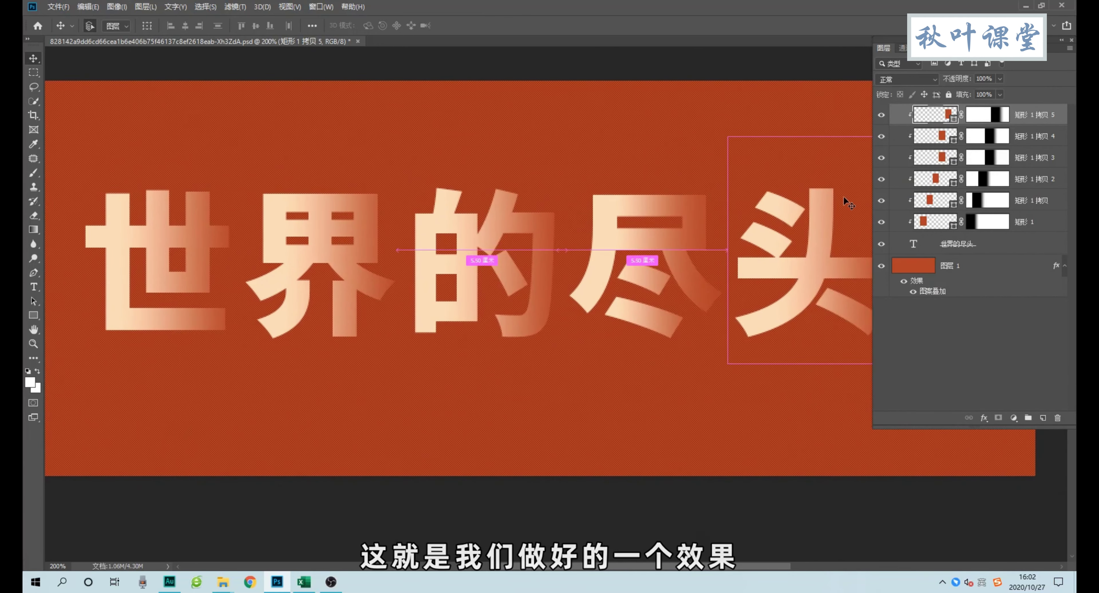
pyautogui.moveTo(938, 39); pyautogui.dragTo(979, 77)
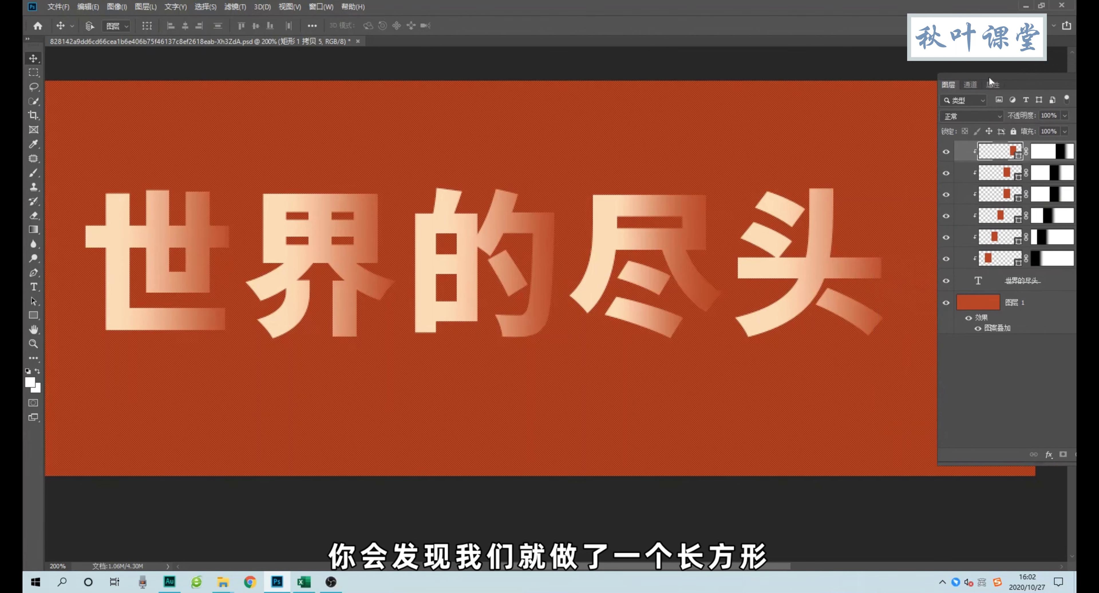
pyautogui.click(965, 263)
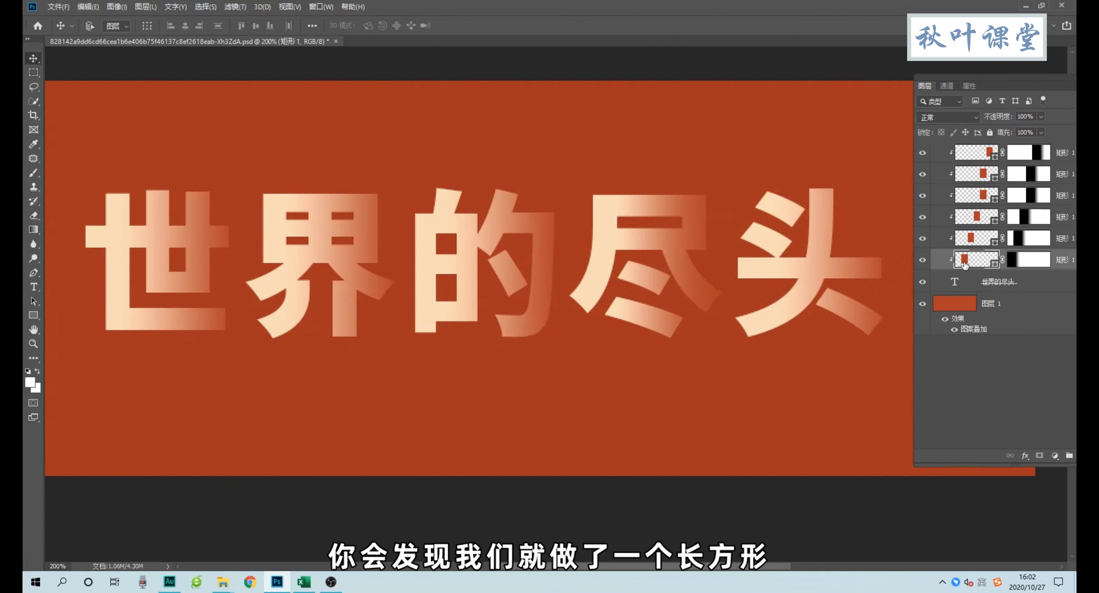
pyautogui.click(1021, 263)
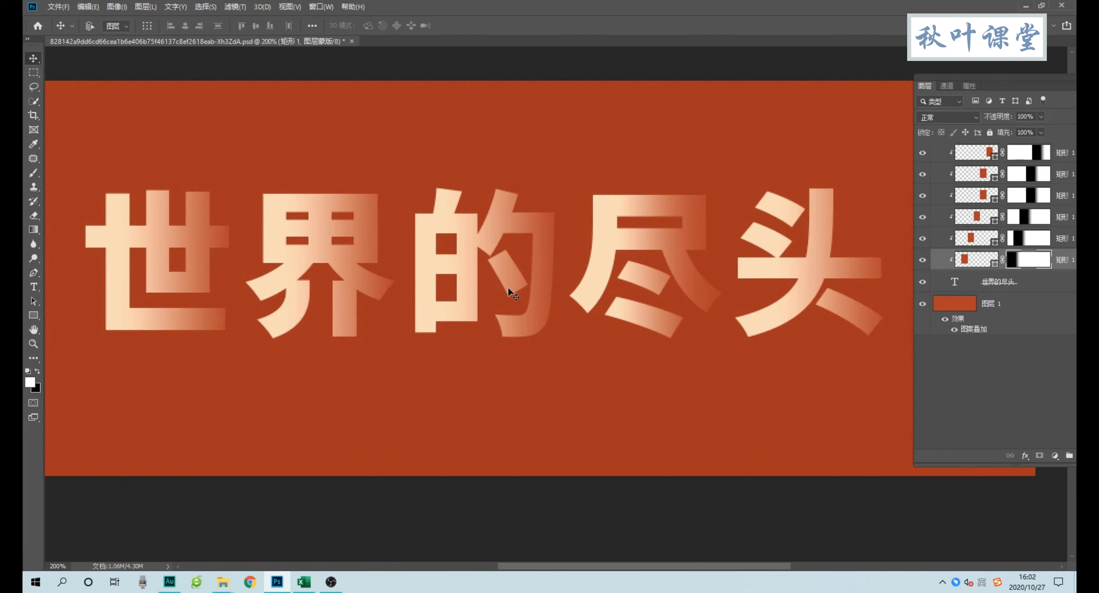
pyautogui.click(974, 259)
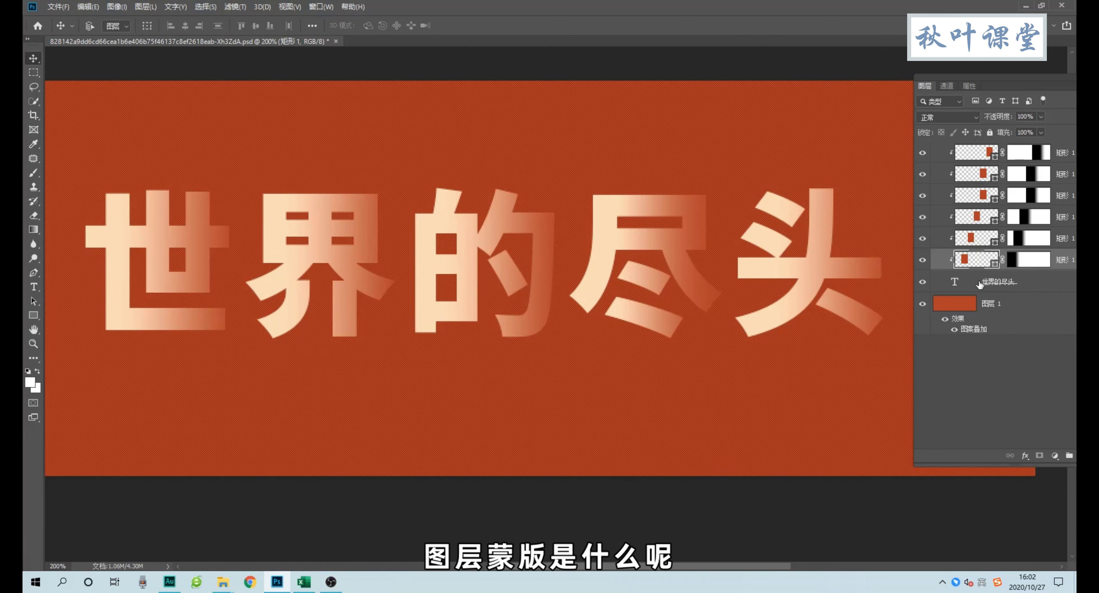
pyautogui.scroll(-1, 982, 281)
pyautogui.click(1017, 261)
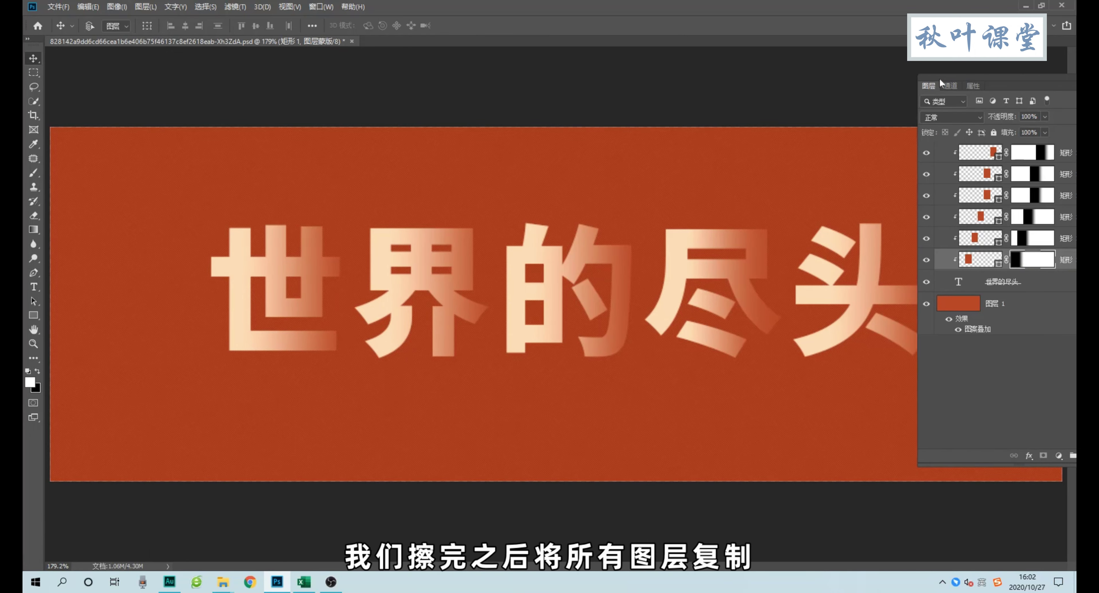
pyautogui.moveTo(939, 78); pyautogui.dragTo(1006, 104)
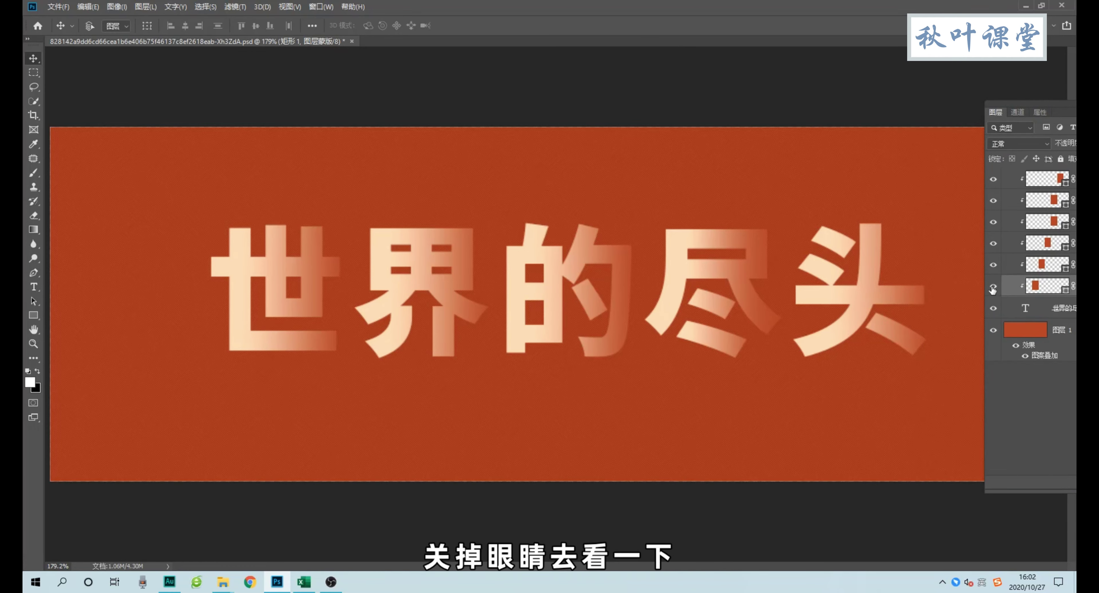
pyautogui.moveTo(993, 285)
pyautogui.mouseDown()
pyautogui.moveTo(996, 183)
pyautogui.moveTo(992, 286)
pyautogui.mouseUp()
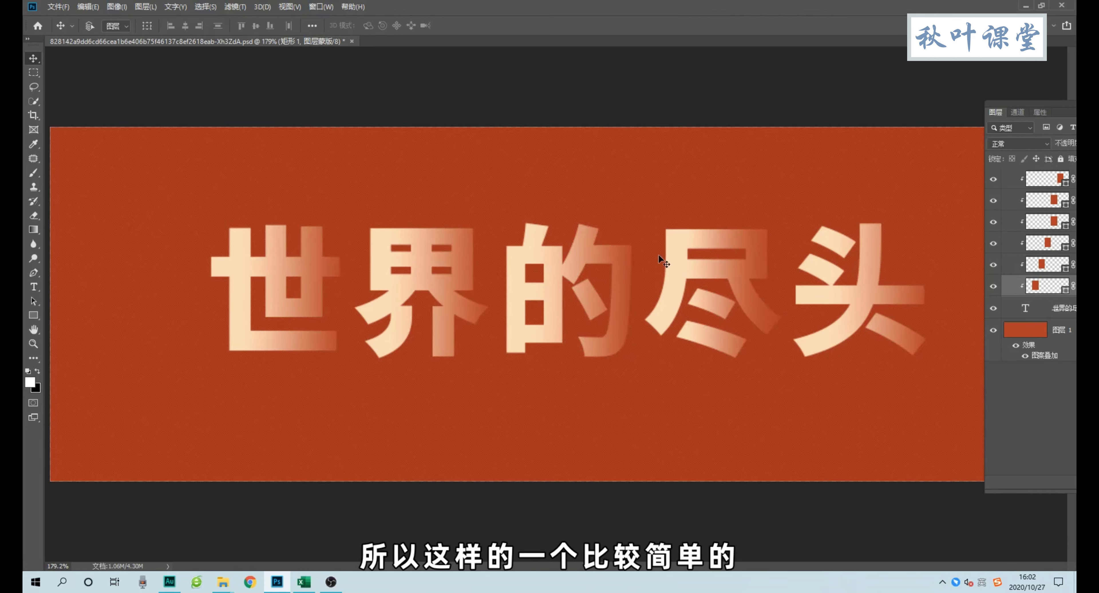